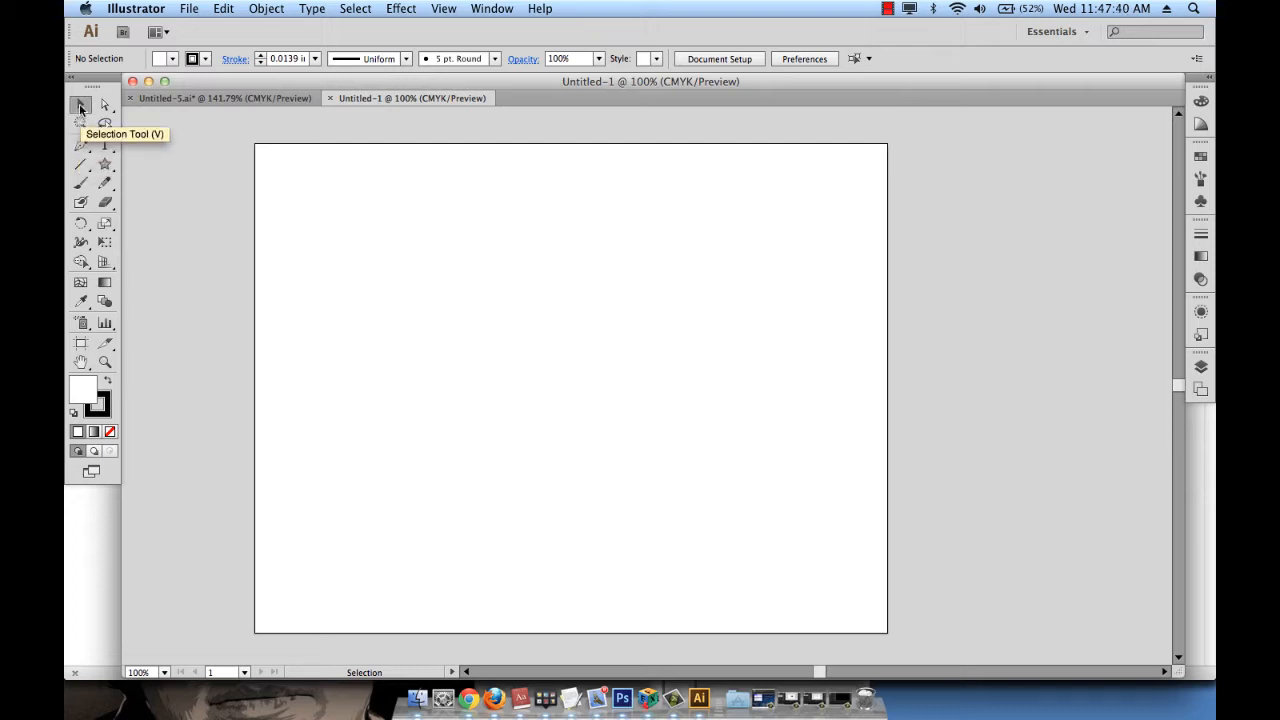
# Step: Activate the Pen tool and set the stroke to none and the fill to the red swatch
pyautogui.hscroll(-1, 472, 382)
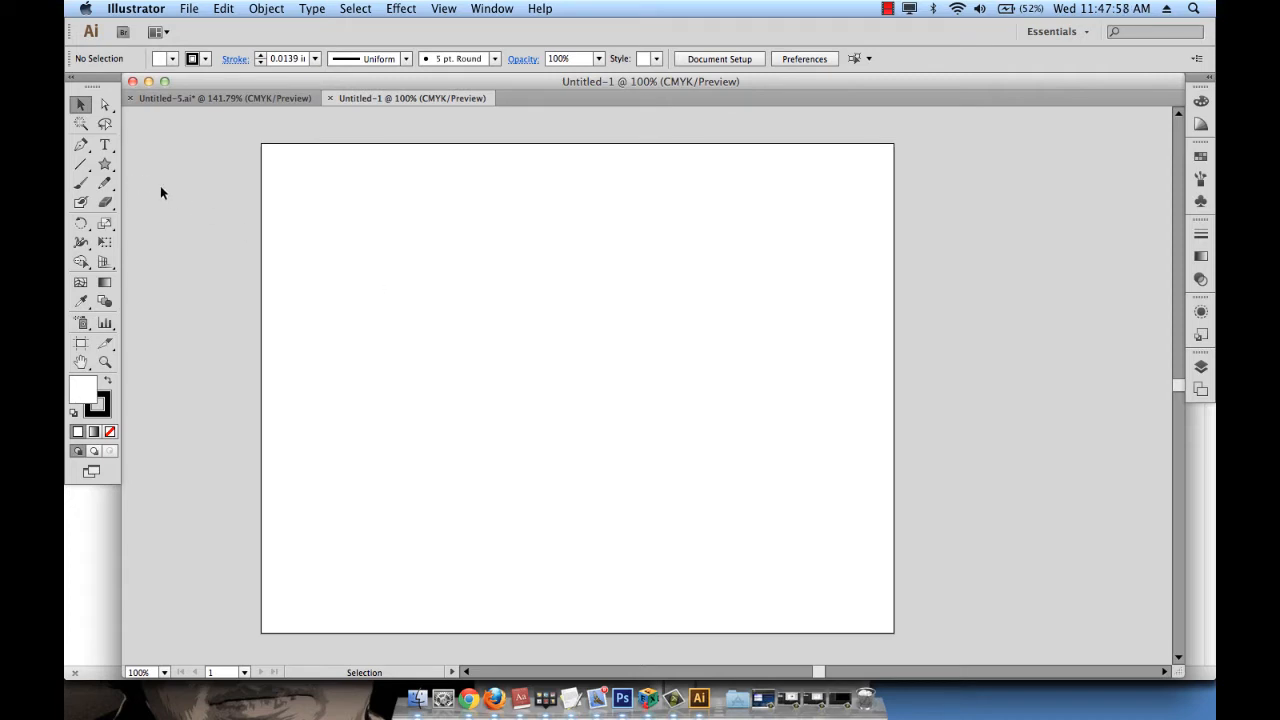
pyautogui.click(82, 147)
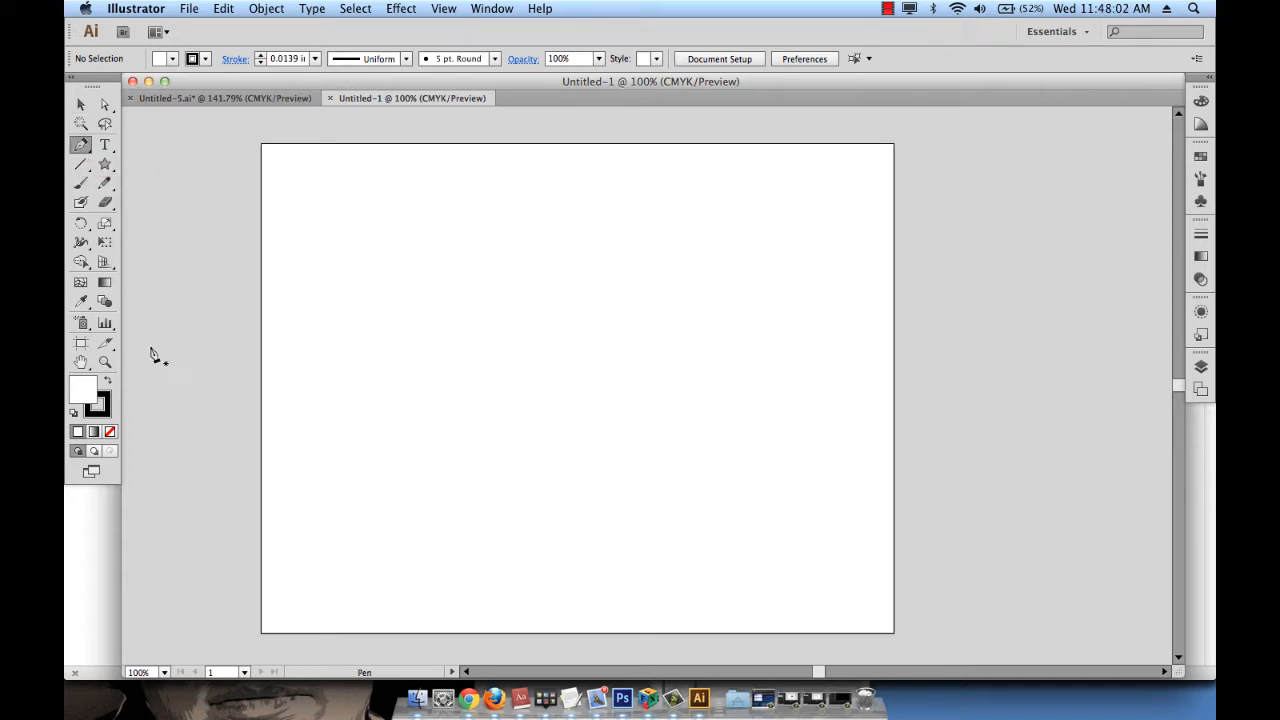
pyautogui.click(105, 414)
pyautogui.click(110, 432)
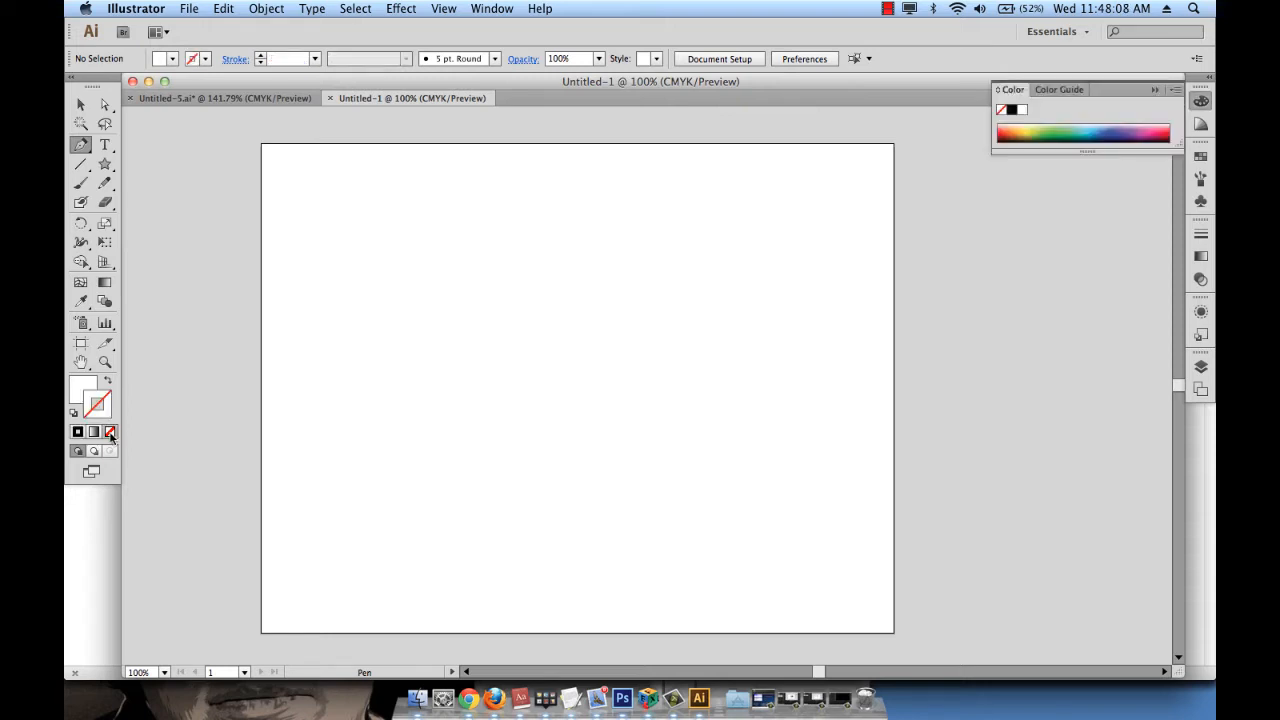
pyautogui.click(77, 381)
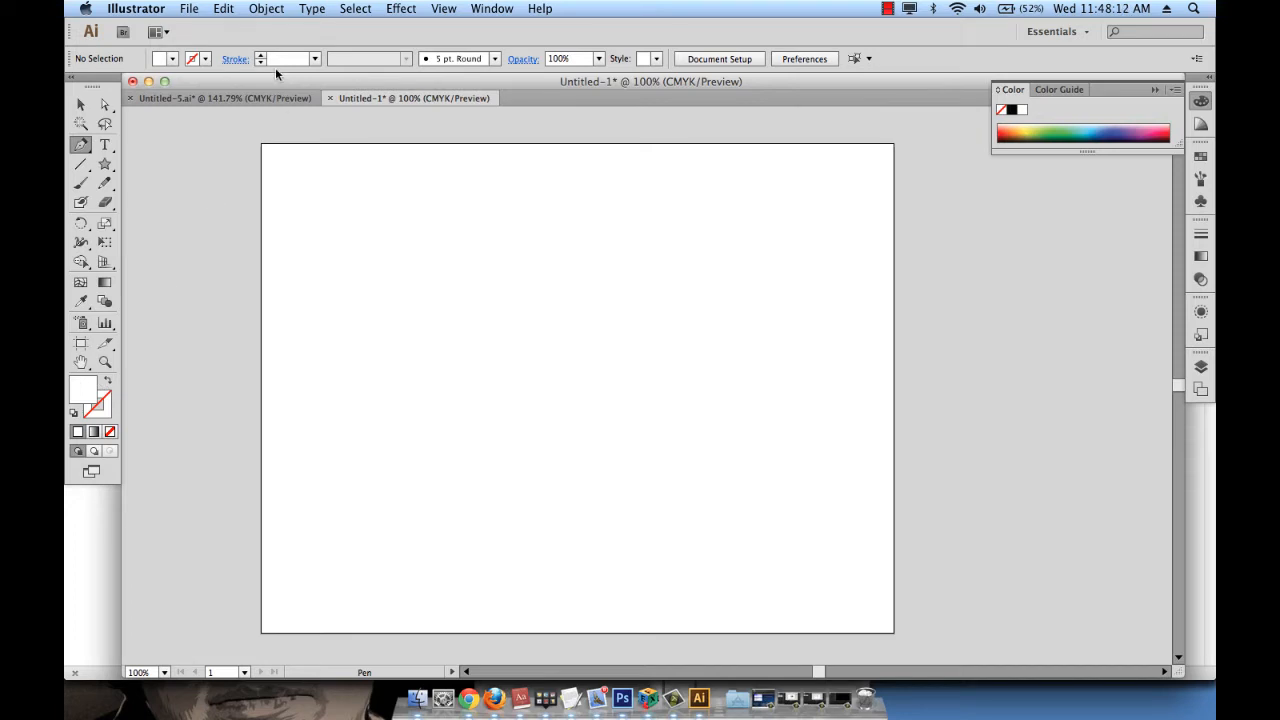
pyautogui.click(172, 58)
pyautogui.click(119, 86)
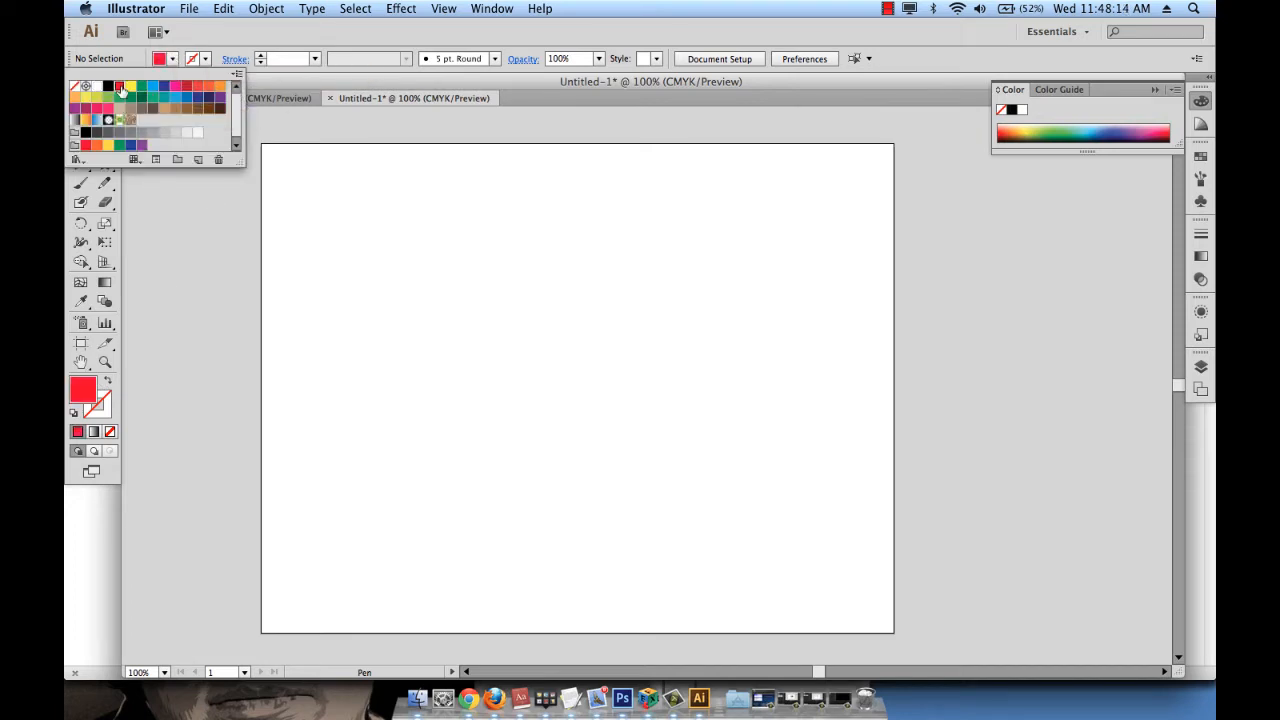
pyautogui.click(157, 330)
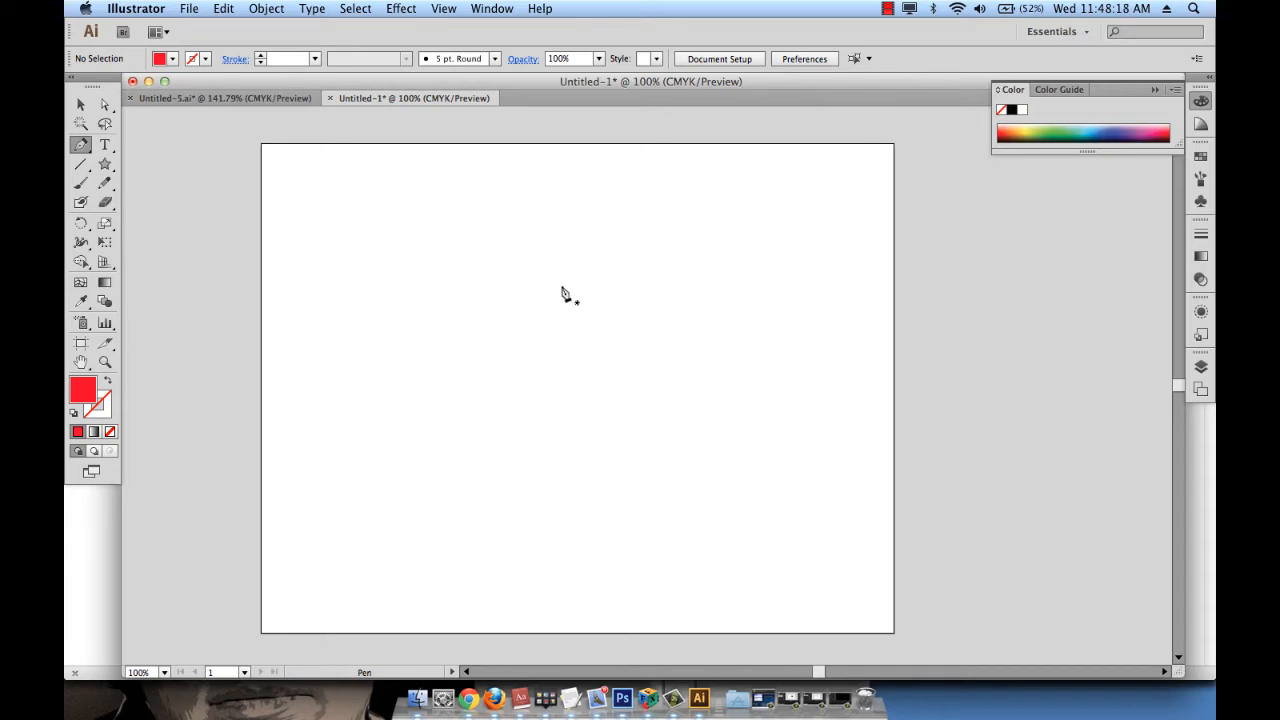
# Step: Draw a straight-sided path with five anchor points in the upper middle of the artboard, leaving it open
pyautogui.click(452, 271)
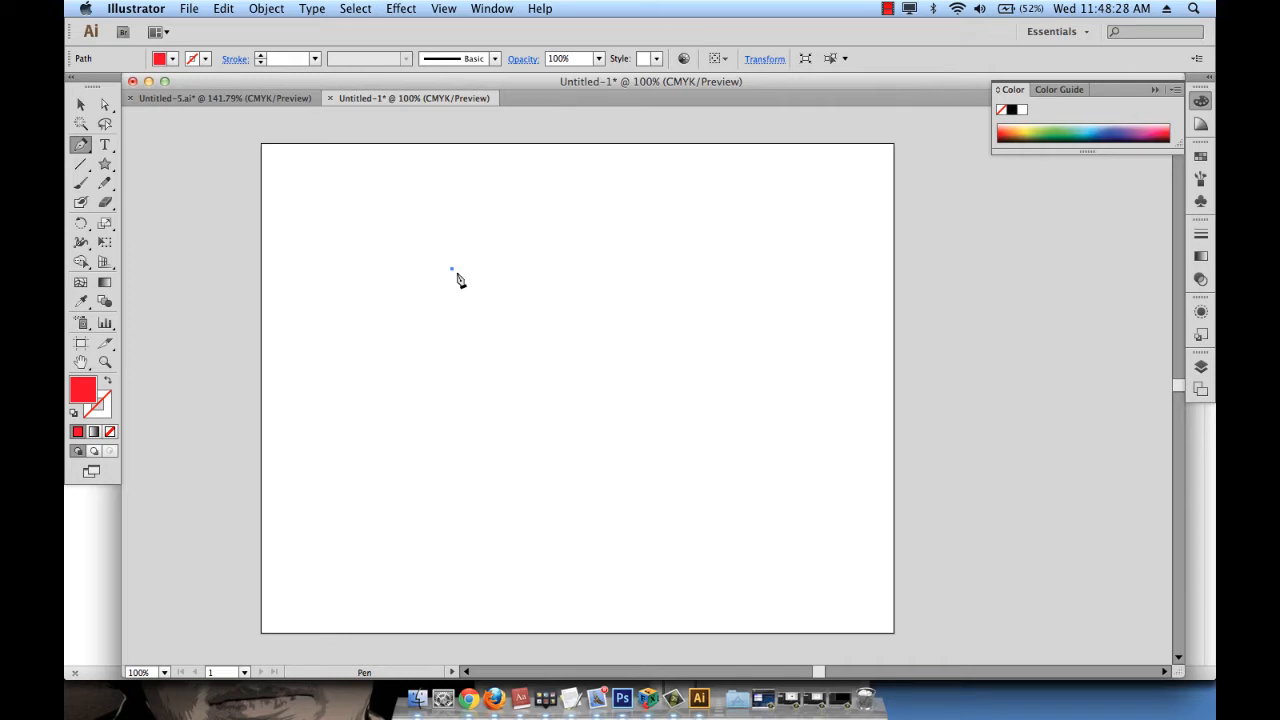
pyautogui.click(614, 234)
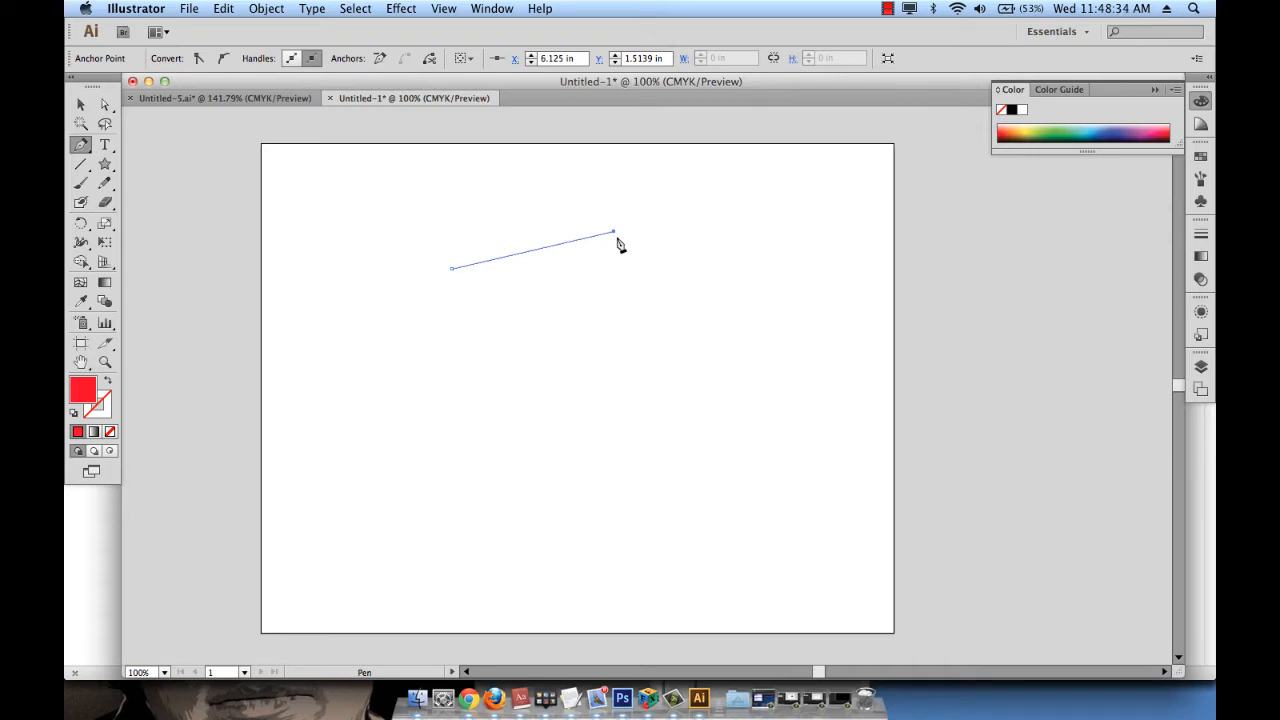
pyautogui.click(651, 380)
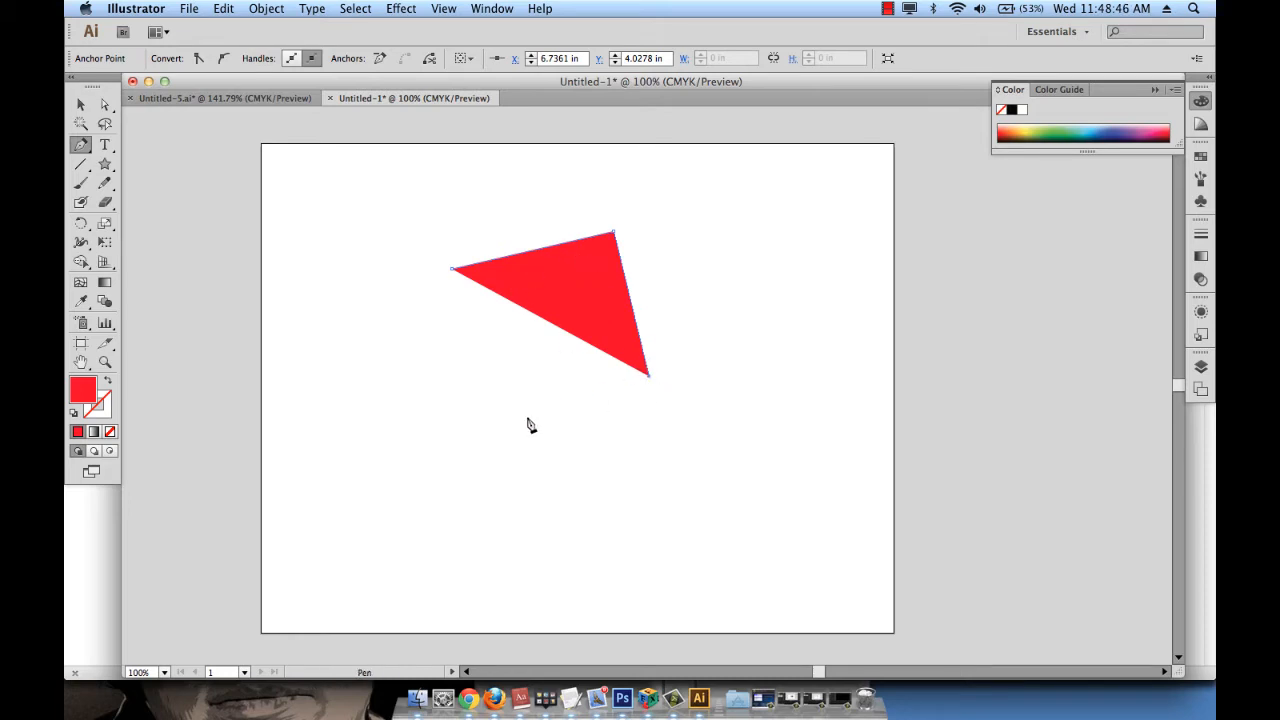
pyautogui.click(506, 445)
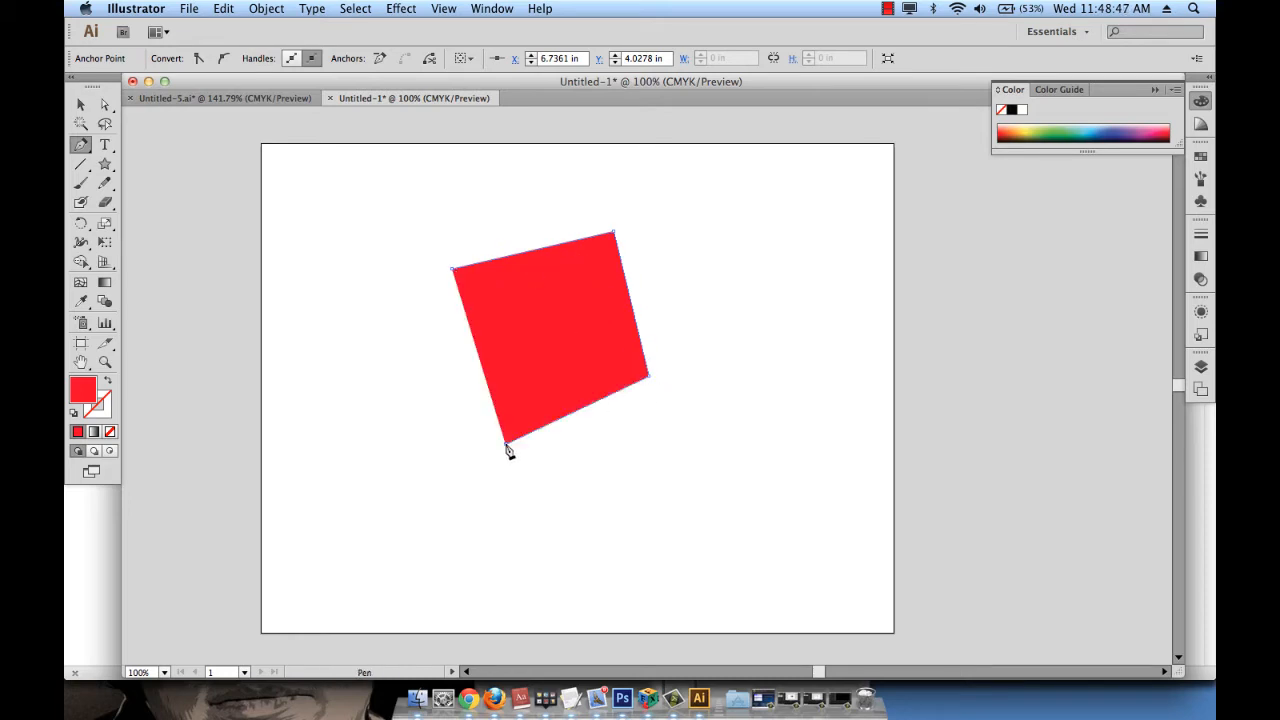
pyautogui.click(411, 379)
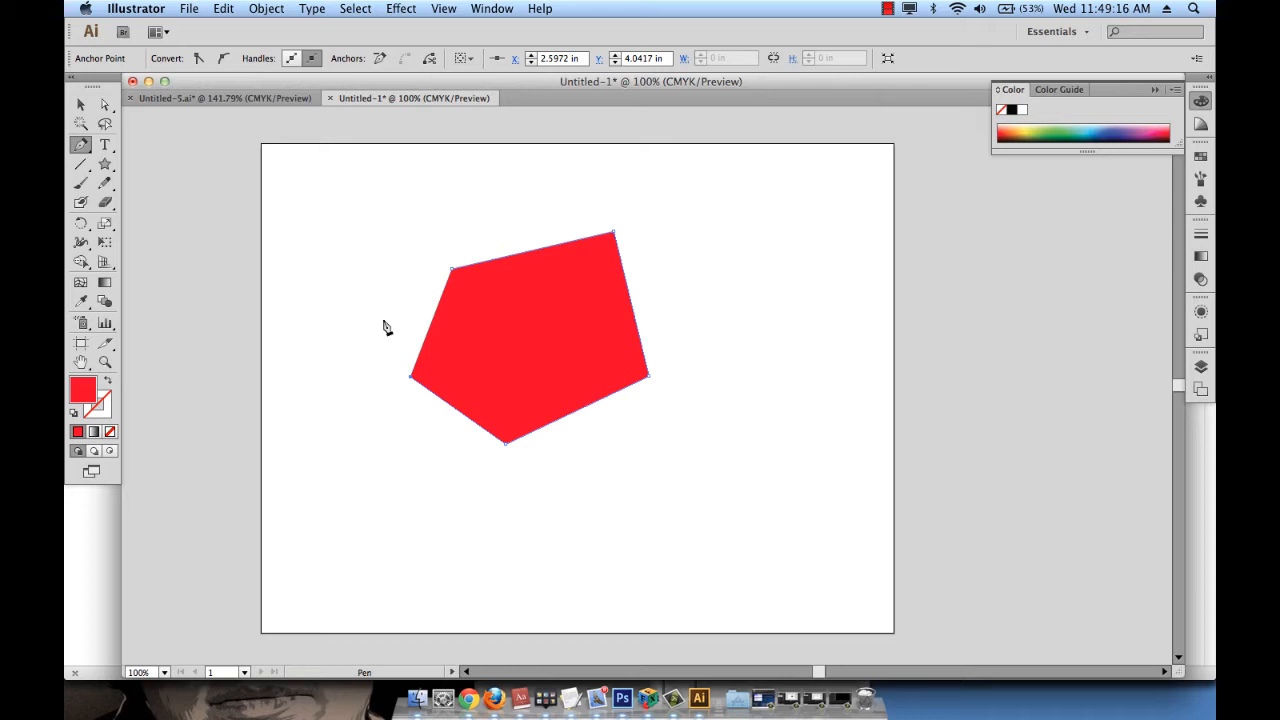
# Step: Check the open five-point path in Outline view and close it at its first anchor point
pyautogui.press('super+y')
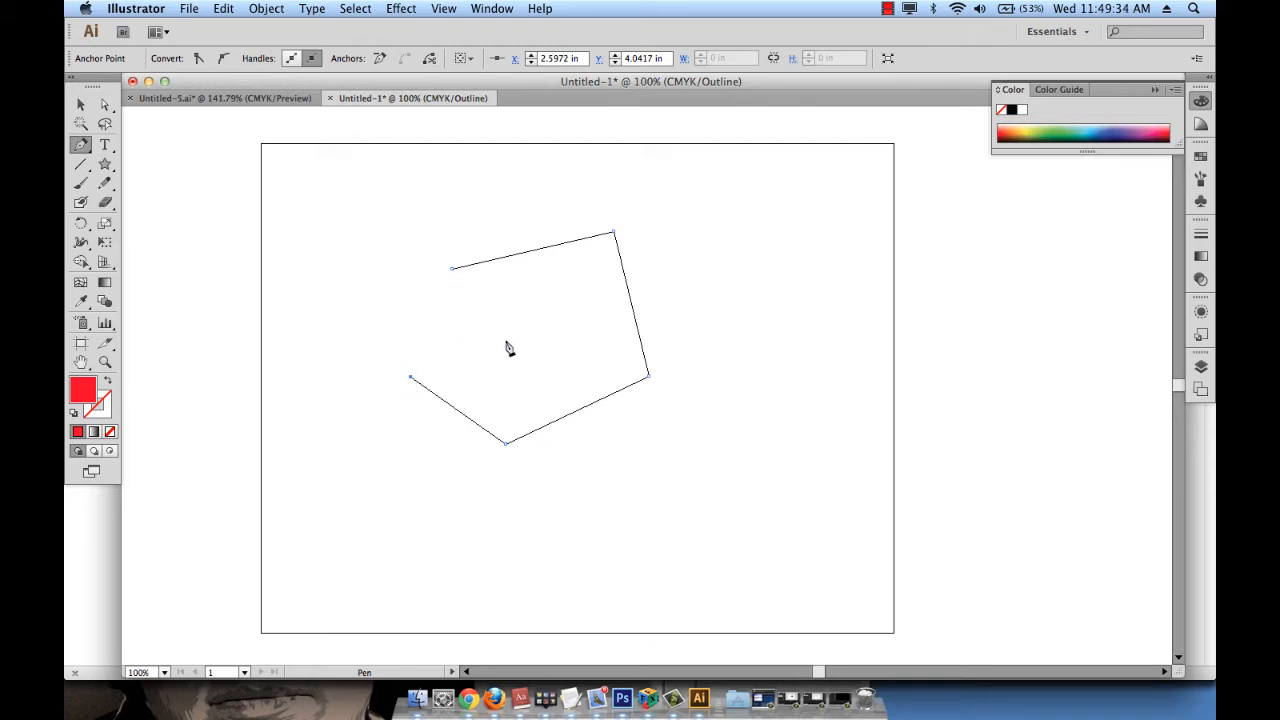
pyautogui.press('super')
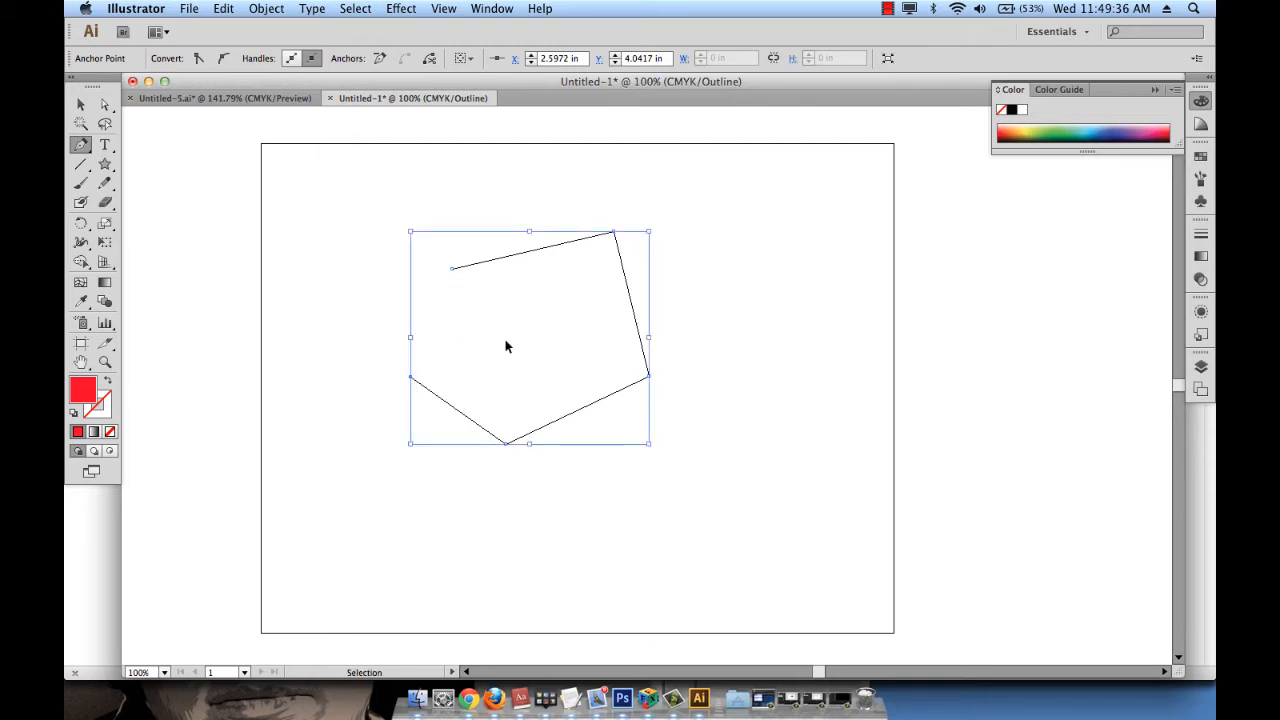
pyautogui.press('super+y')
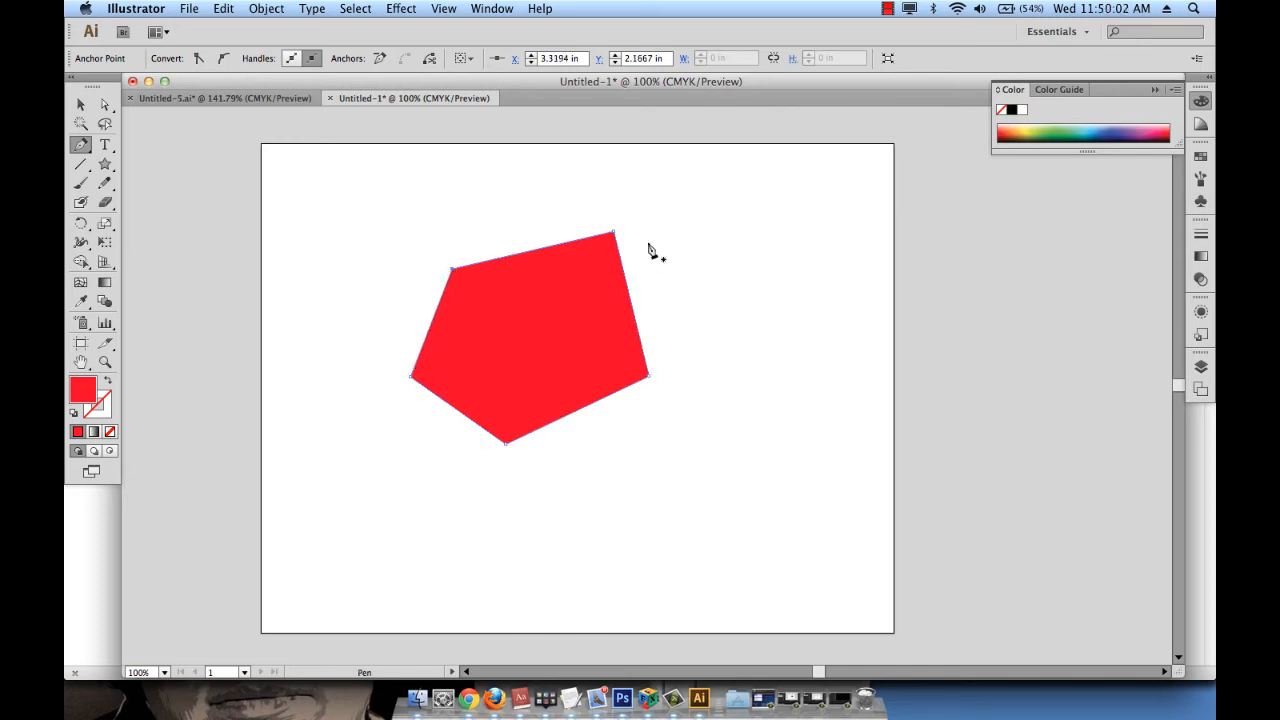
# Step: Inspect the closed five-sided shape in Outline view and return to Preview
pyautogui.press('super+y')
pyautogui.press('super+shift+b')
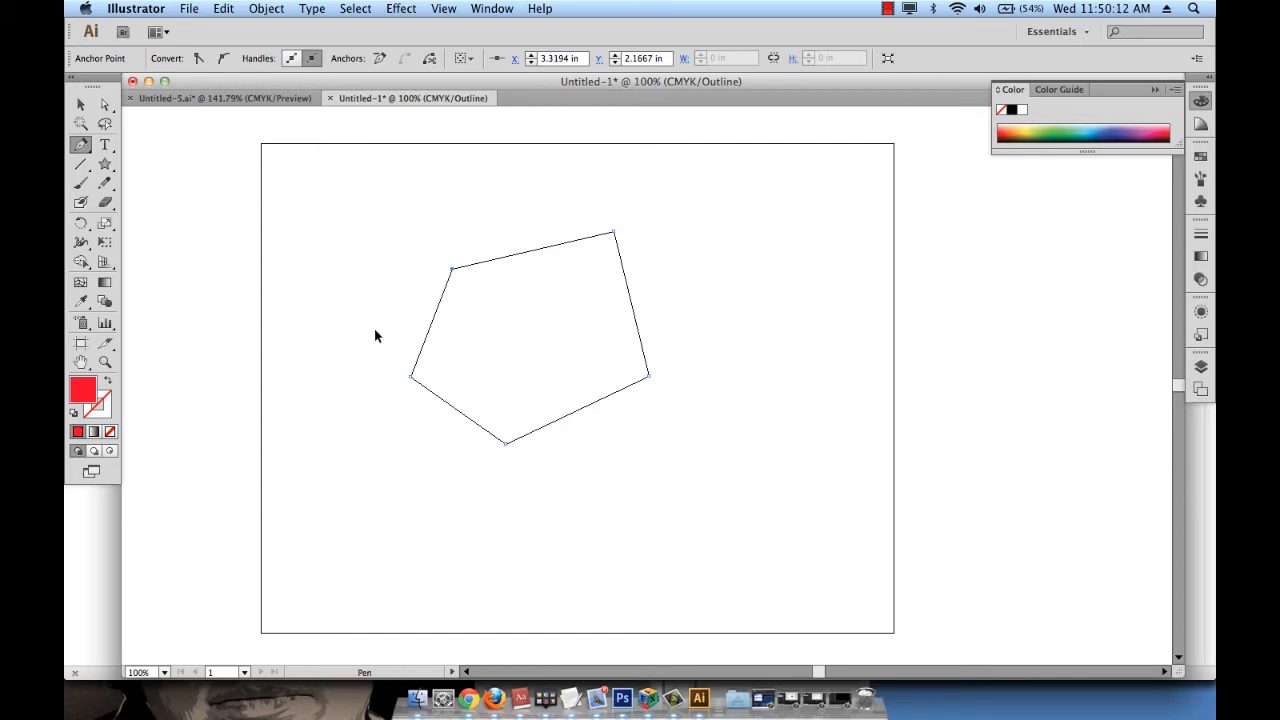
pyautogui.press('super+y')
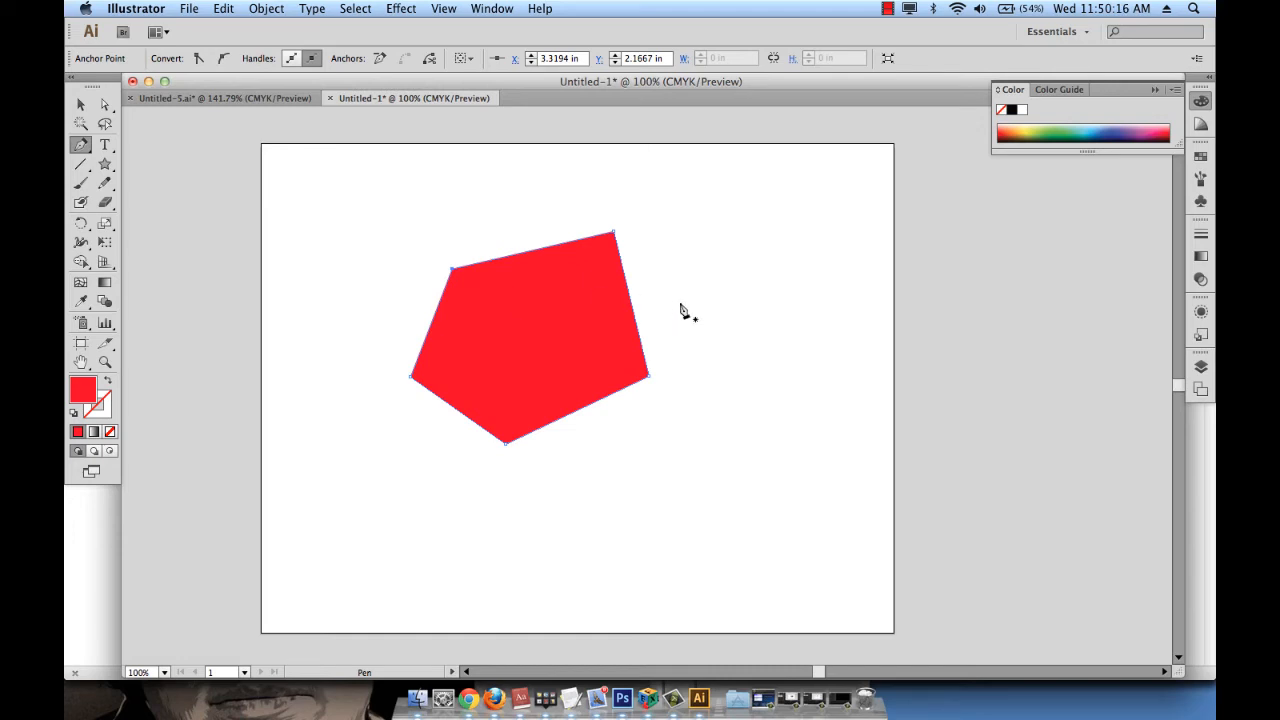
# Step: Draw a closed, straight-edged four-sided shape to the right of the five-sided one and delete all artwork
pyautogui.click(720, 235)
pyautogui.click(809, 315)
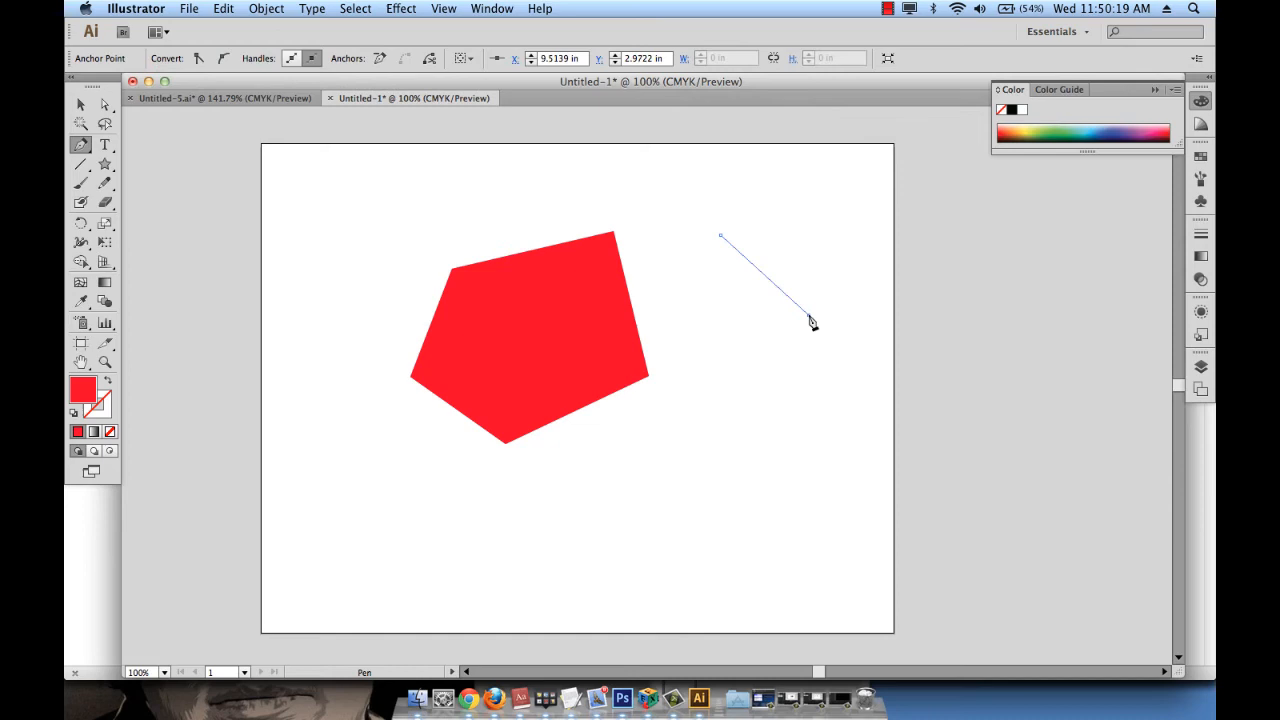
pyautogui.click(740, 420)
pyautogui.click(676, 350)
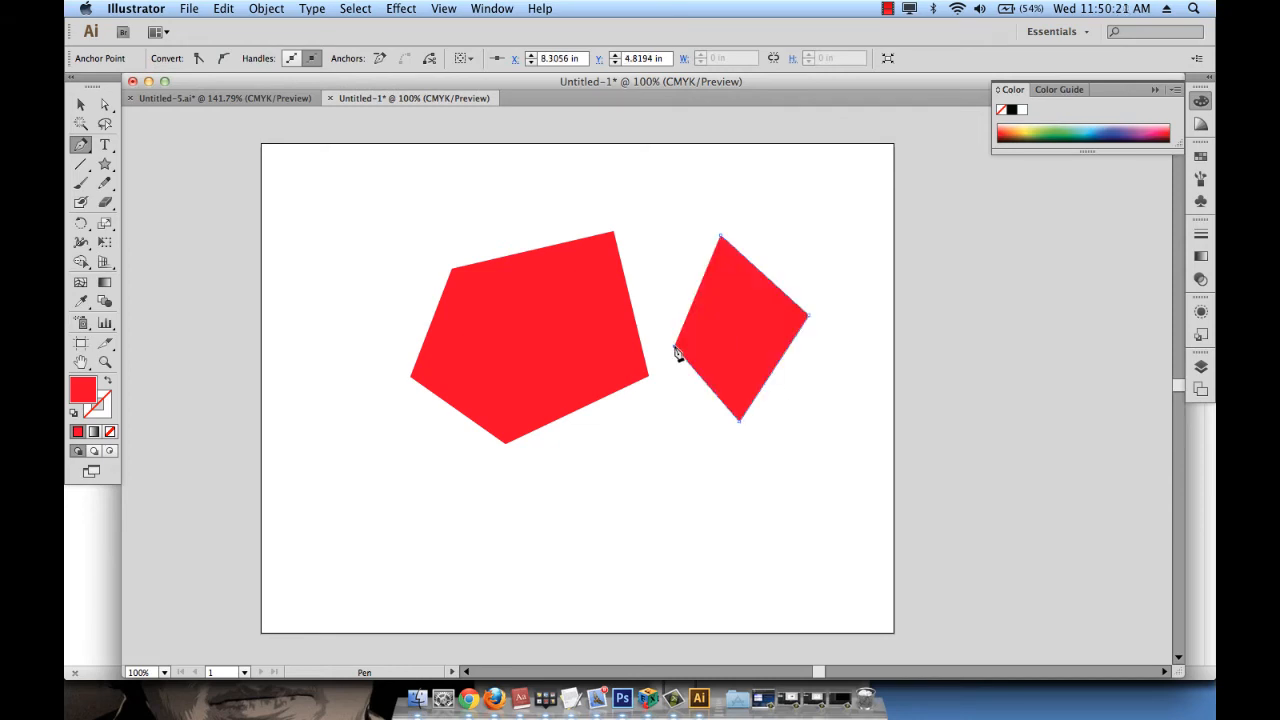
pyautogui.click(721, 241)
pyautogui.press('super+a')
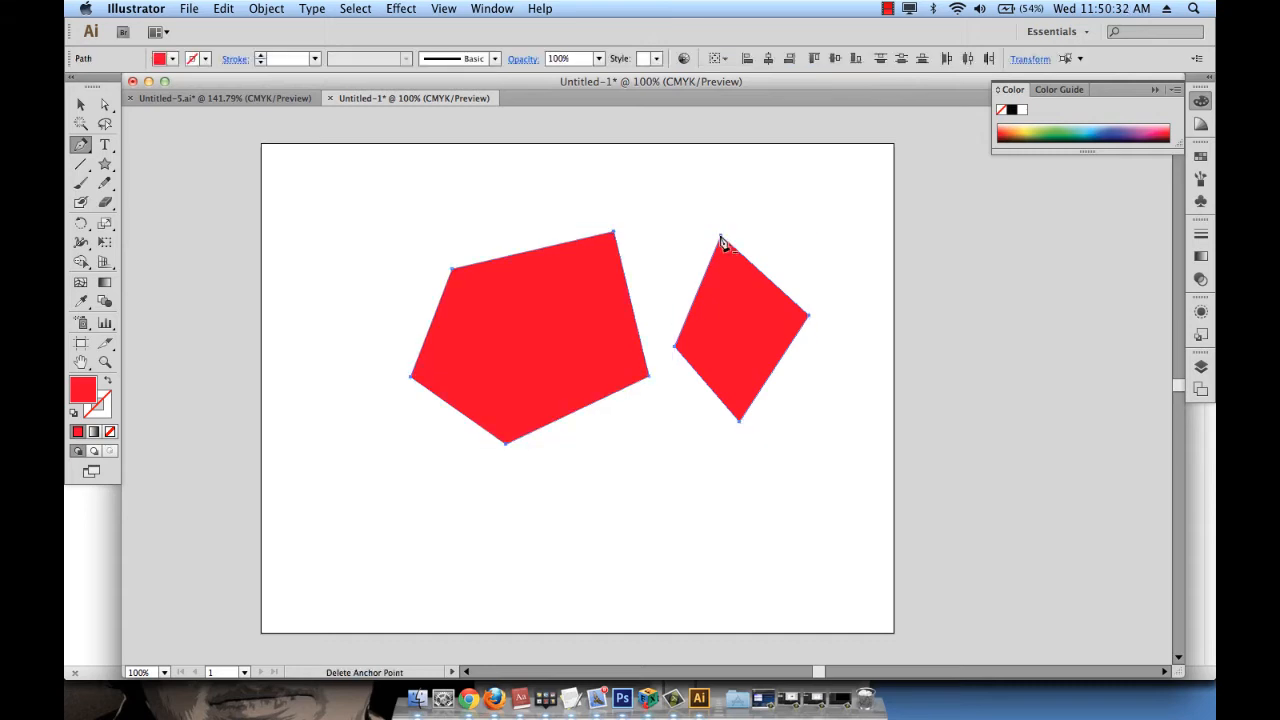
pyautogui.press('Delete')
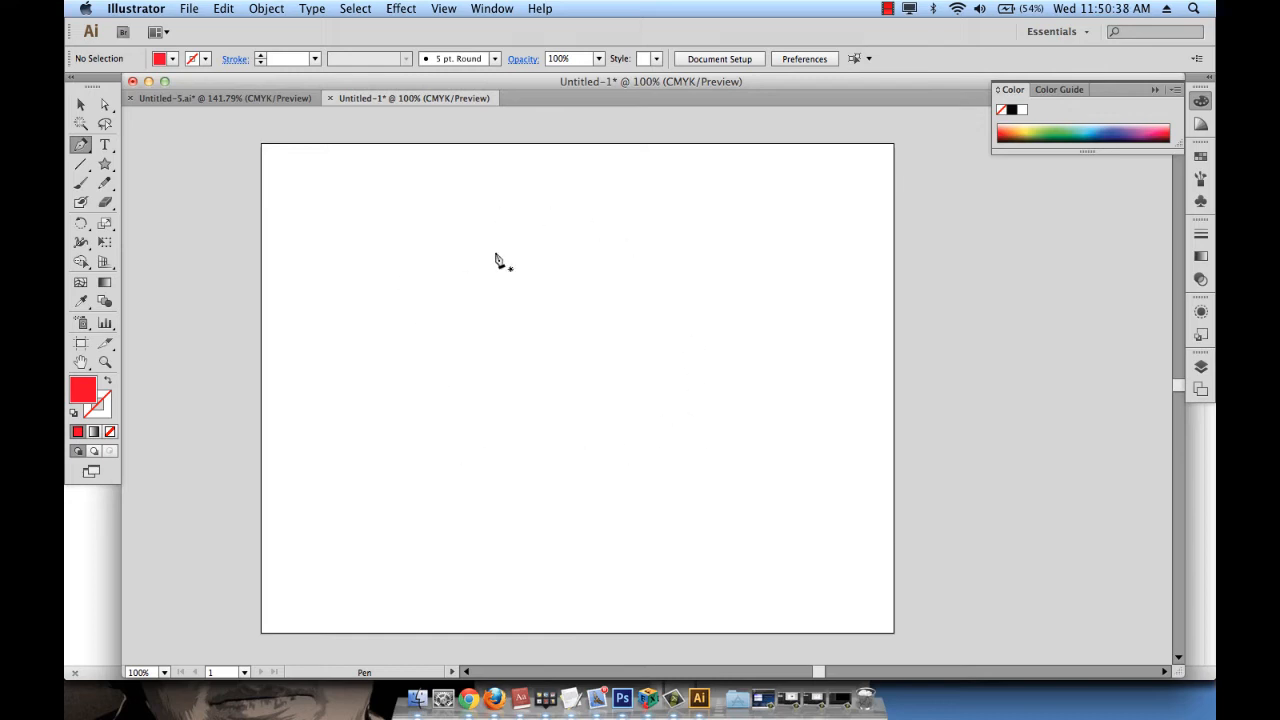
# Step: Draw a closed, rounded blob from four anchor points, pulling out direction handles to curve its segments
pyautogui.click(413, 274)
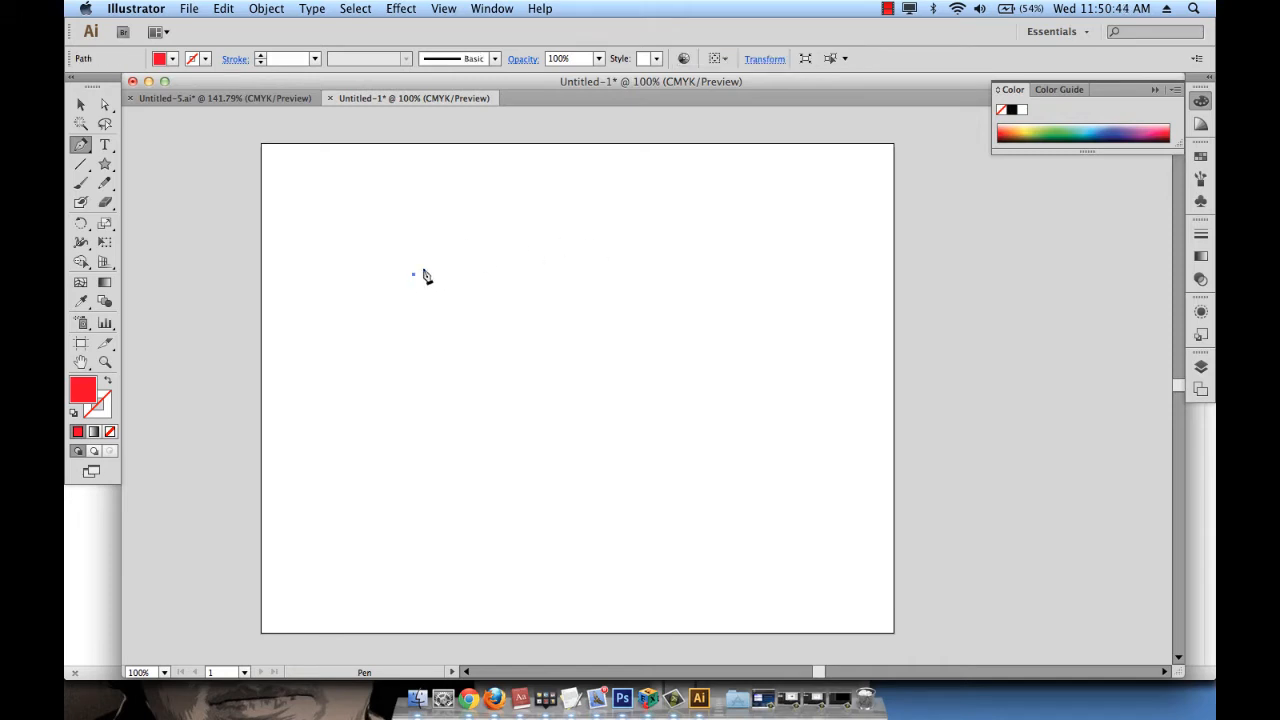
pyautogui.click(601, 273)
pyautogui.moveTo(601, 276); pyautogui.dragTo(683, 354)
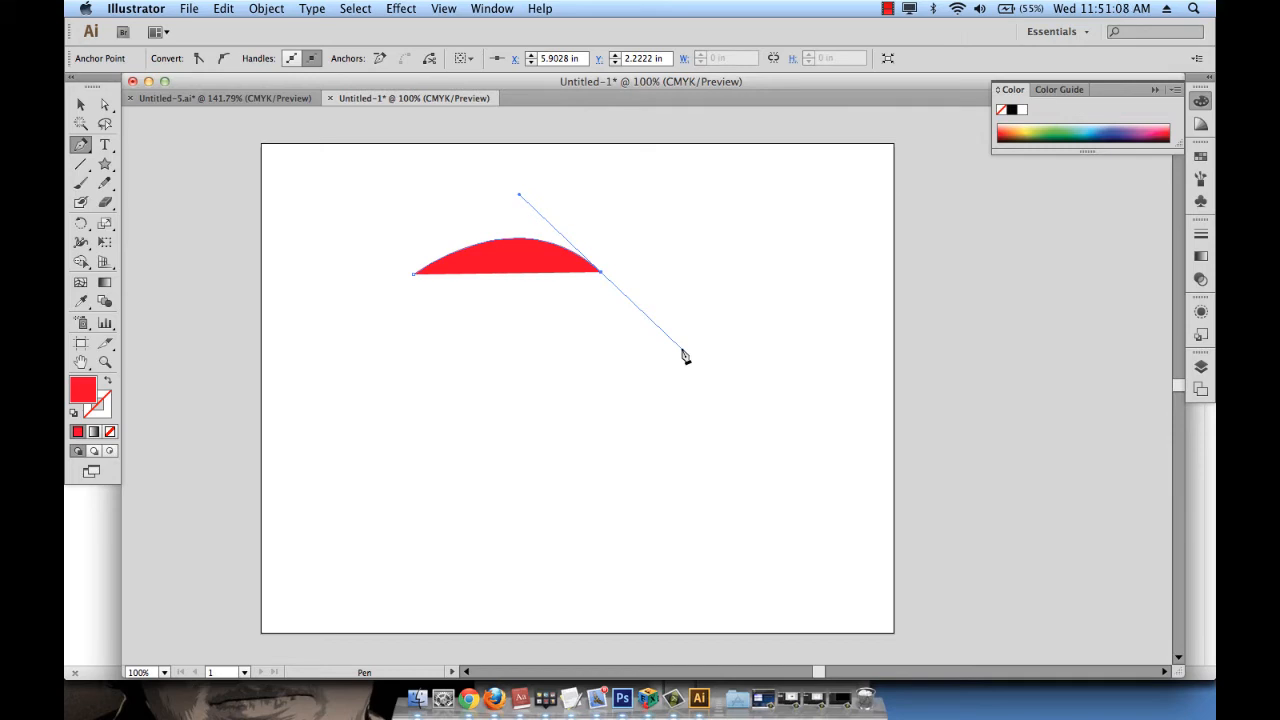
pyautogui.click(534, 453)
pyautogui.moveTo(534, 453); pyautogui.dragTo(450, 469)
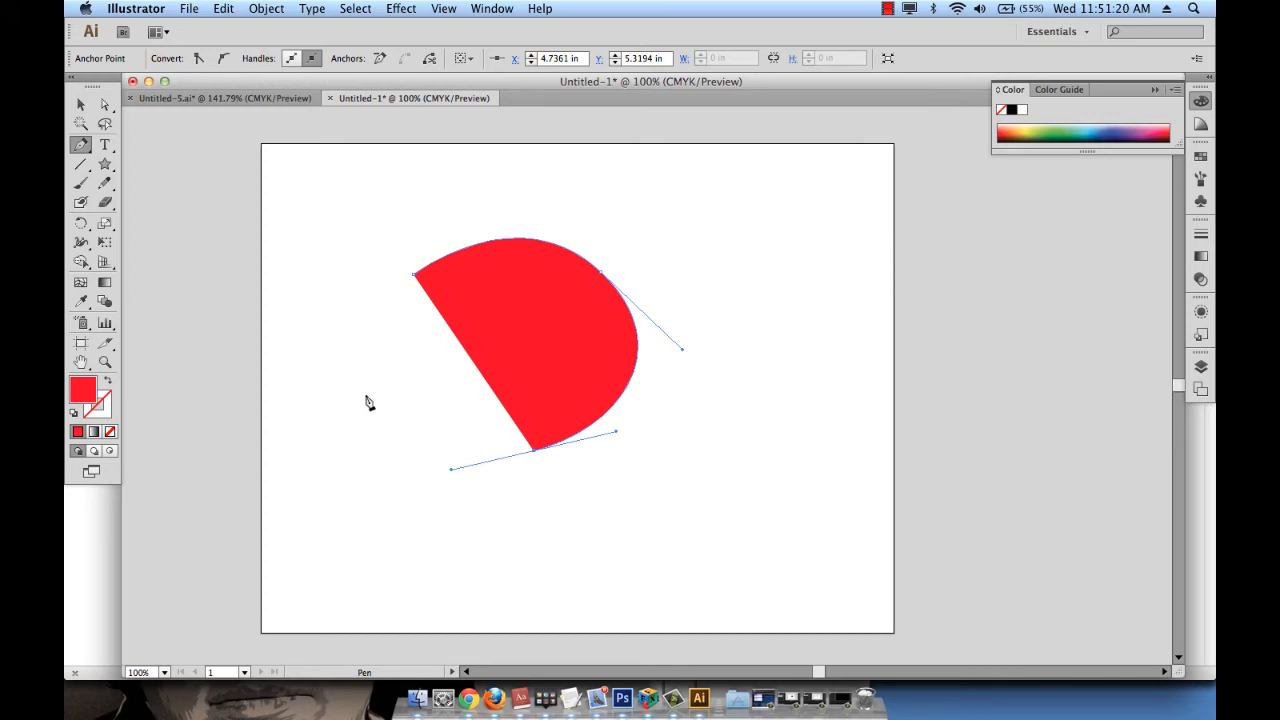
pyautogui.moveTo(366, 398); pyautogui.dragTo(343, 346)
pyautogui.moveTo(343, 339); pyautogui.dragTo(350, 335)
pyautogui.moveTo(350, 340); pyautogui.dragTo(353, 342)
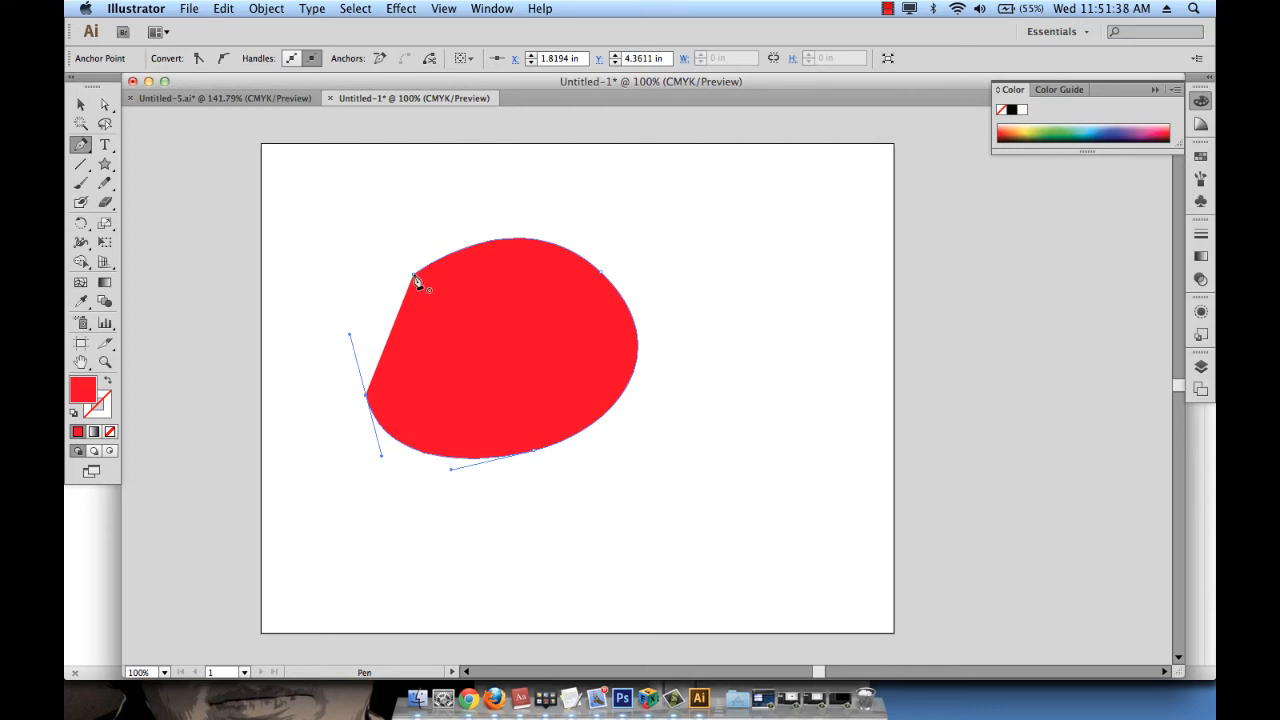
pyautogui.moveTo(415, 277); pyautogui.dragTo(476, 252)
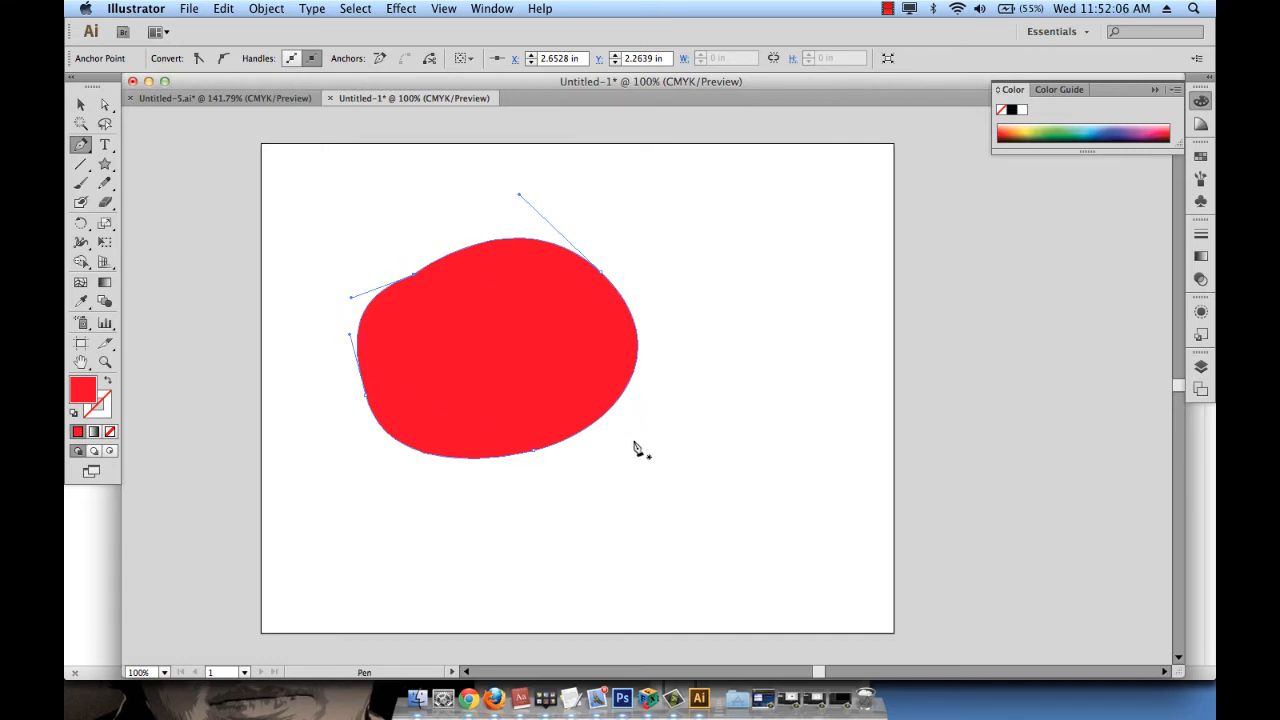
# Step: Draw a curved path with three anchor points right of the blob, end it unclosed, and delete all artwork
pyautogui.click(807, 259)
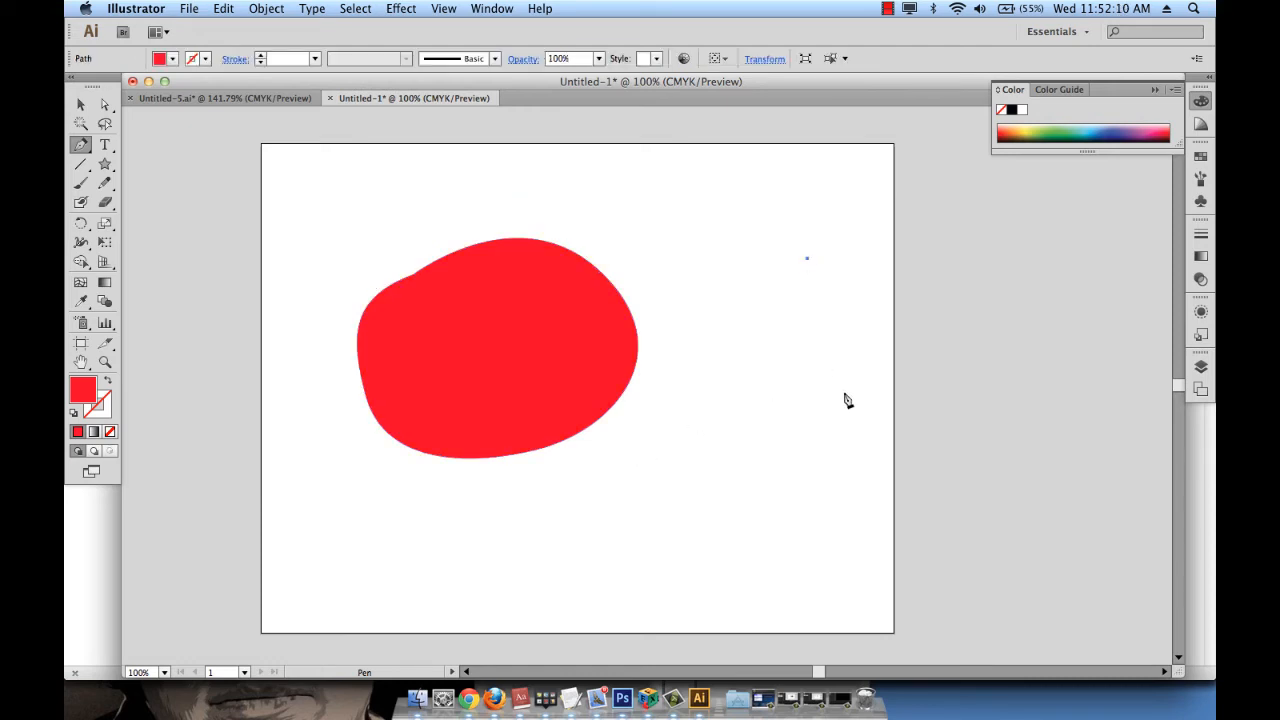
pyautogui.moveTo(845, 393); pyautogui.dragTo(779, 473)
pyautogui.moveTo(697, 441); pyautogui.dragTo(659, 393)
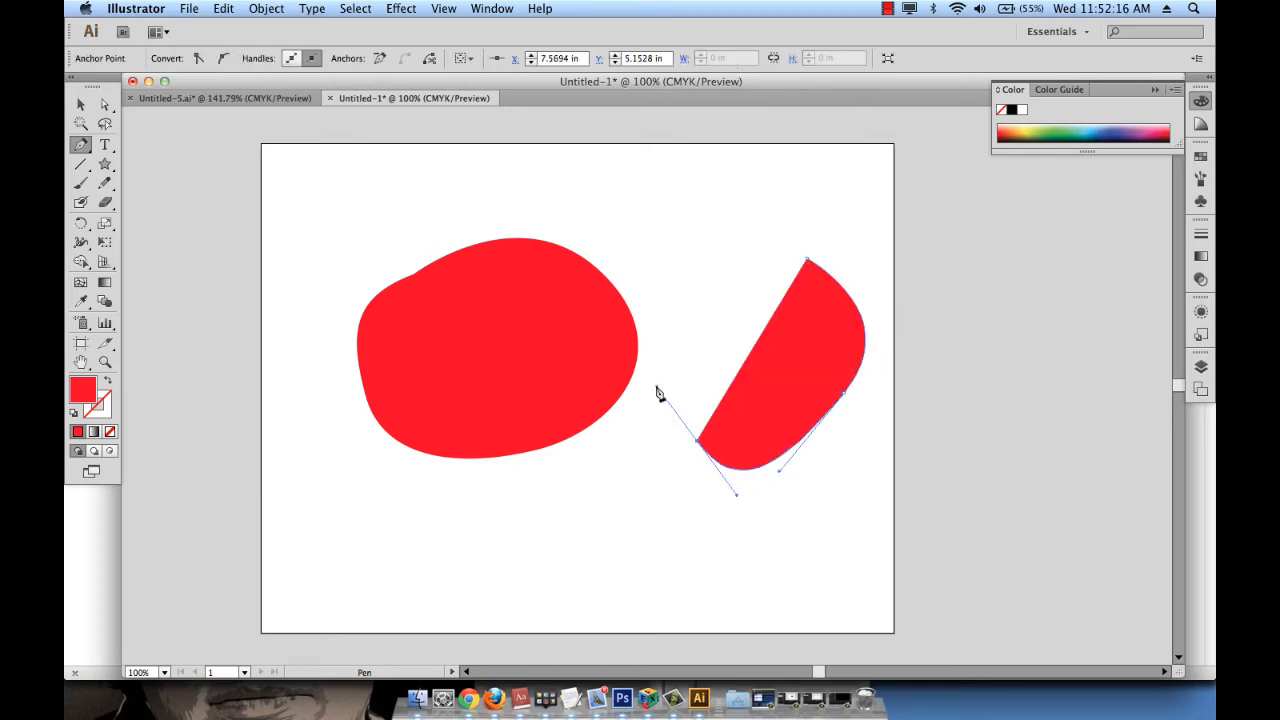
pyautogui.press('super')
pyautogui.press('super')
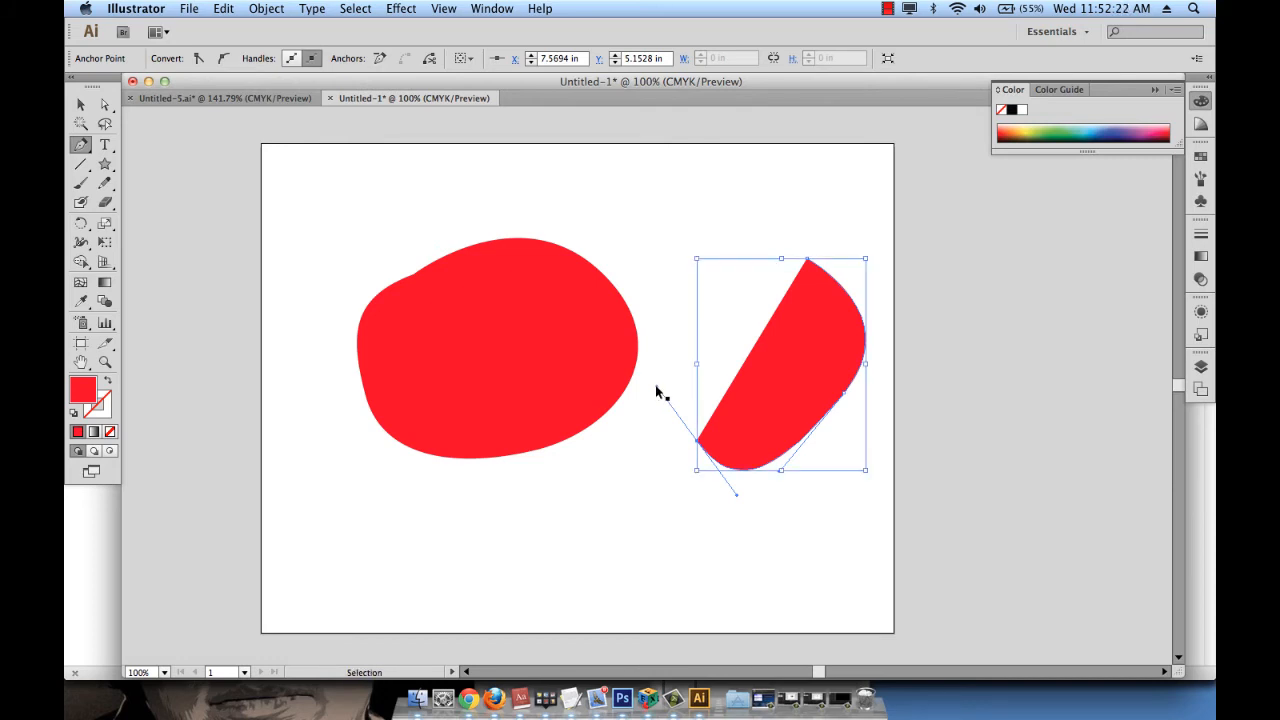
pyautogui.keyDown('super'); pyautogui.click(656, 391); pyautogui.keyUp('super')
pyautogui.press('super+a')
pyautogui.press('Delete')
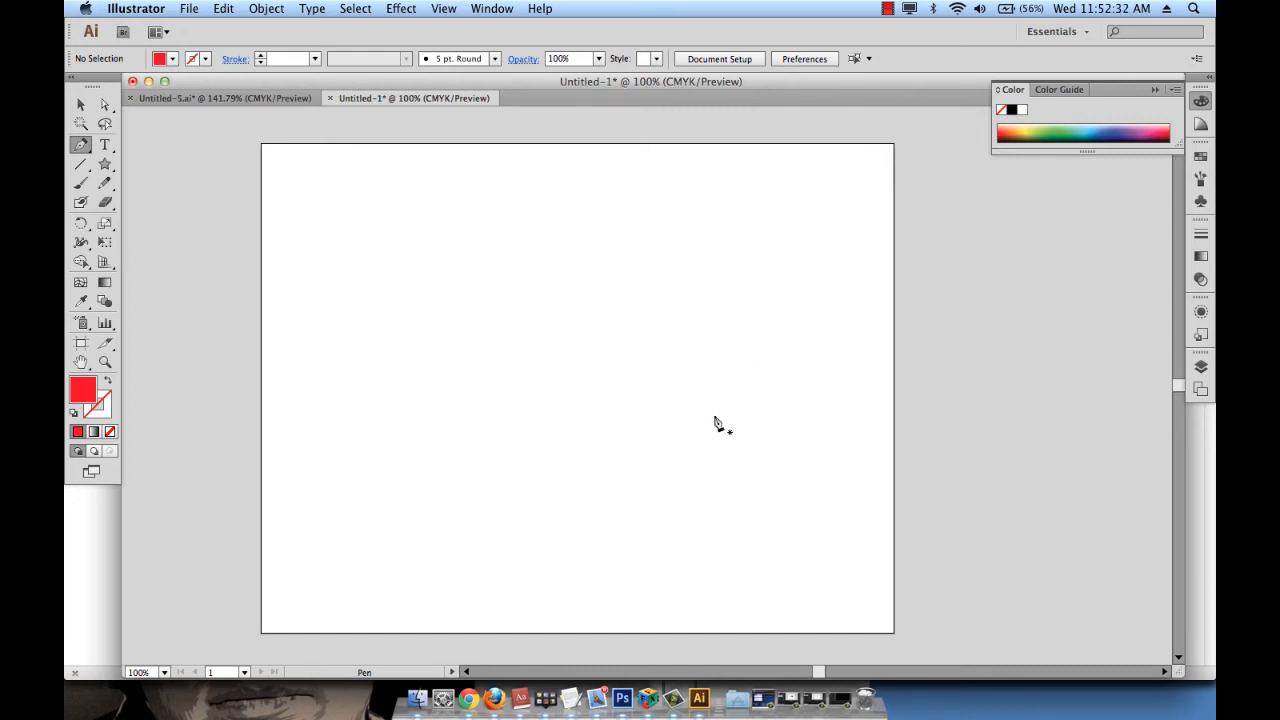
# Step: Draw a short curved segment near the artboard's centre, with direction handles on its second, upper-left anchor point
pyautogui.click(517, 372)
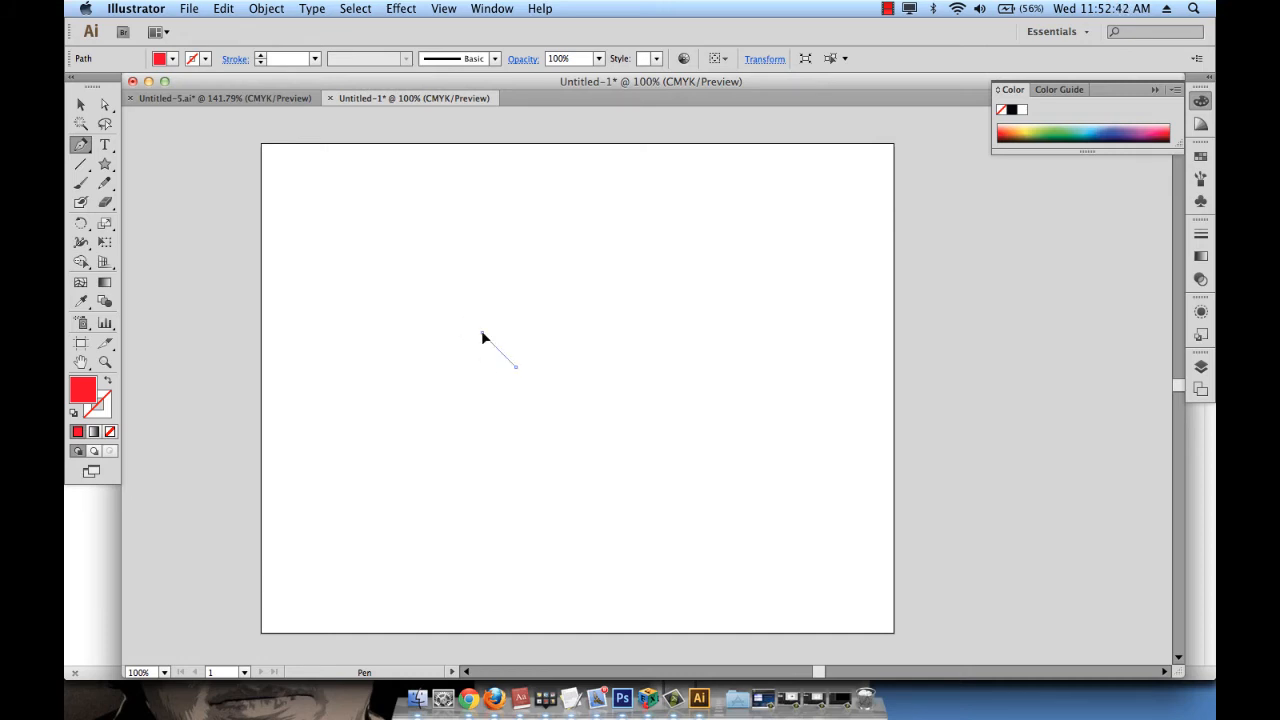
pyautogui.moveTo(482, 333); pyautogui.dragTo(502, 286)
pyautogui.click(503, 289)
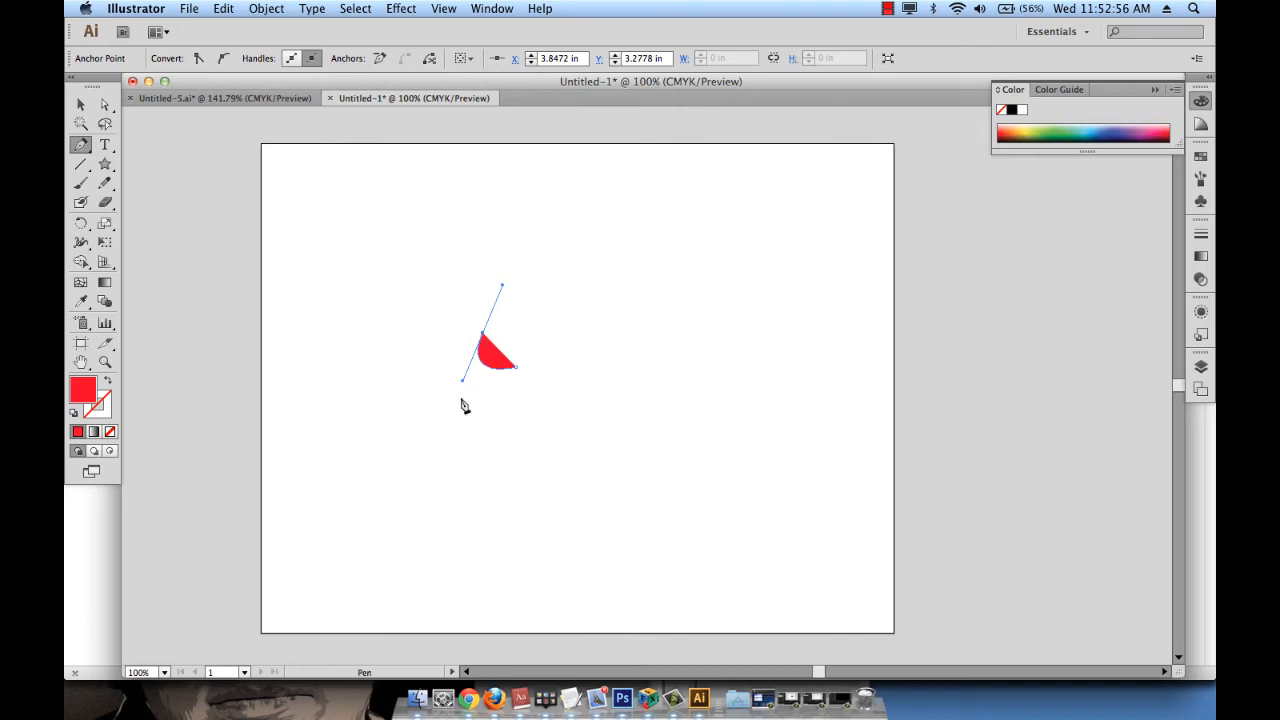
# Step: Try adding a third anchor point with curve handles above the small curved segment, and undo it
pyautogui.click(465, 288)
pyautogui.moveTo(465, 290); pyautogui.dragTo(498, 240)
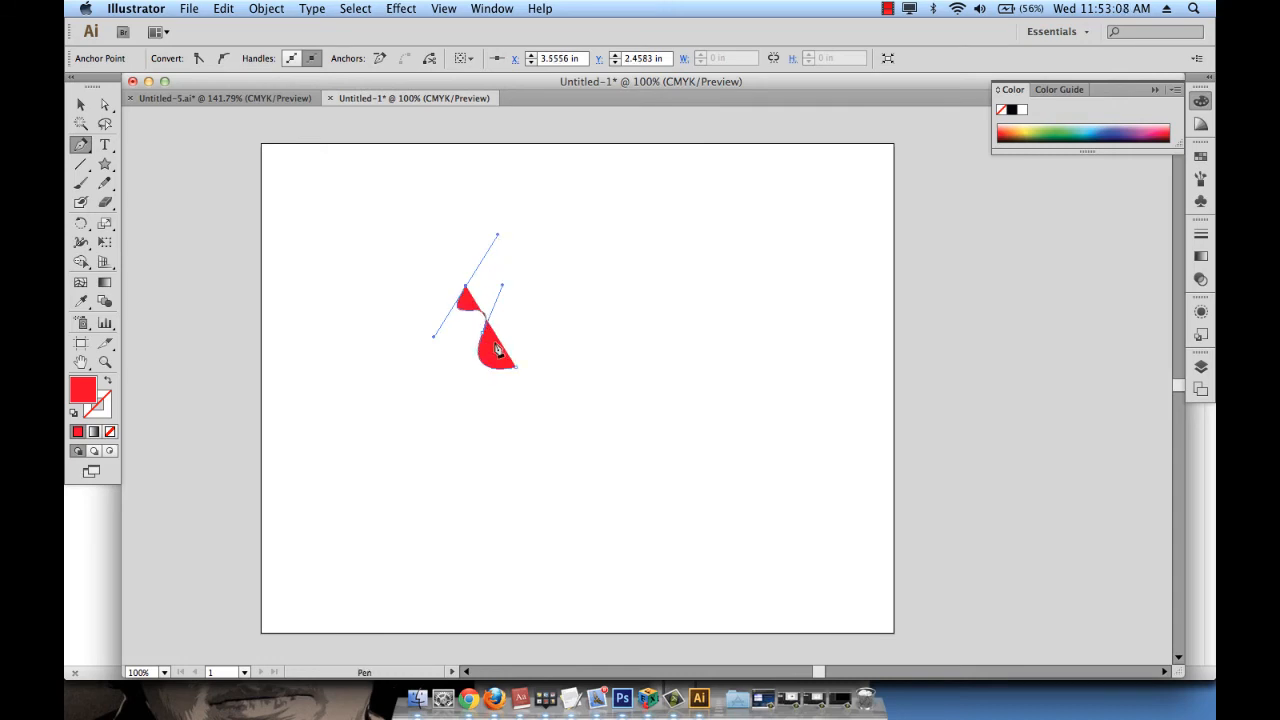
pyautogui.press('super+z')
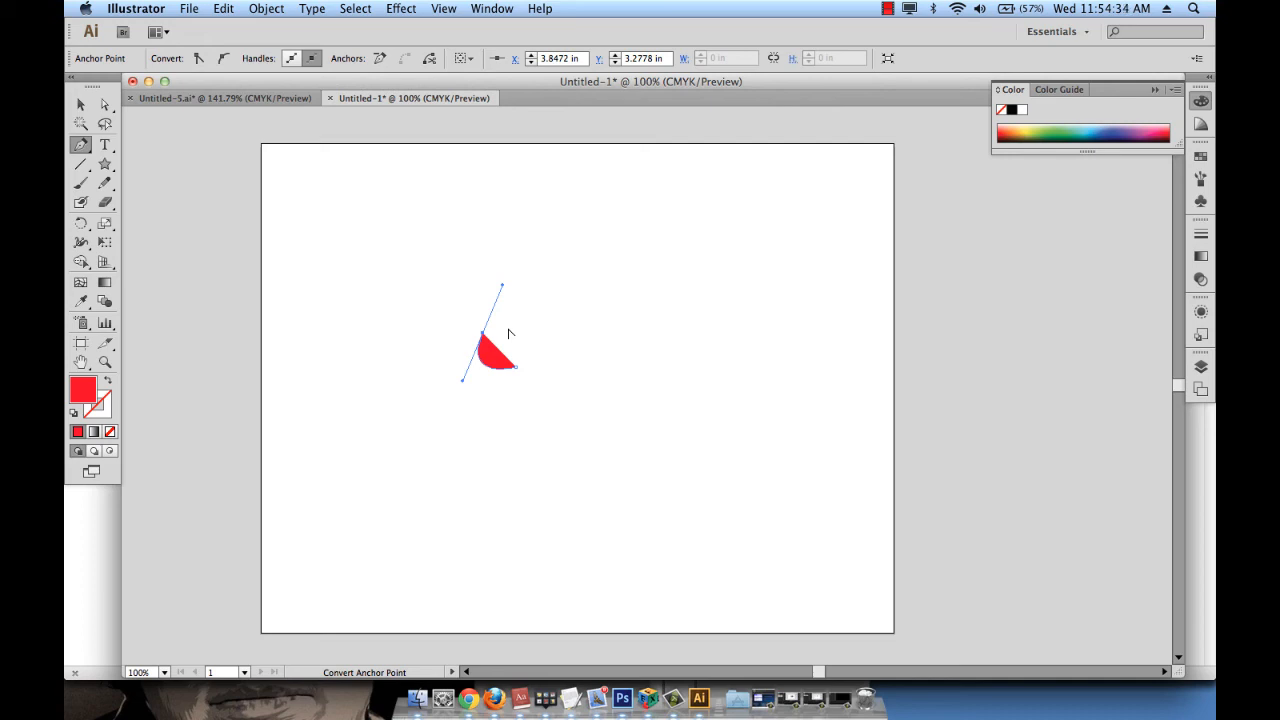
pyautogui.click(81, 147)
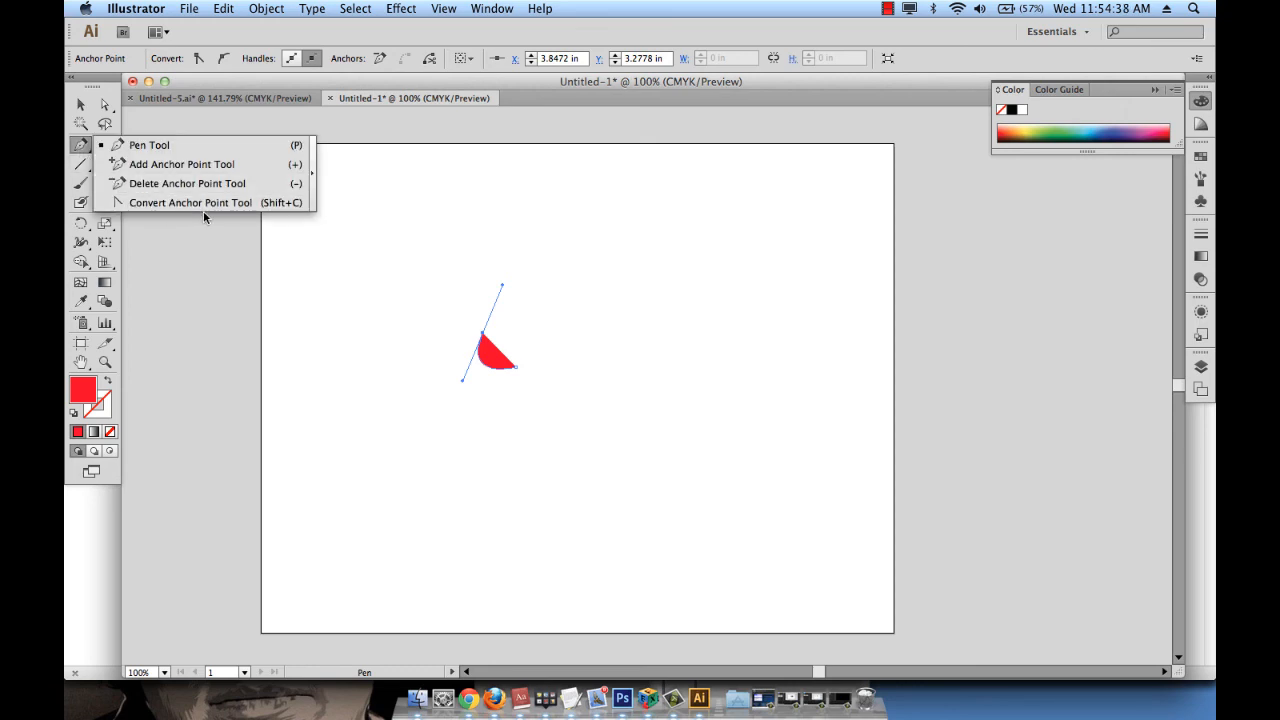
pyautogui.click(81, 147)
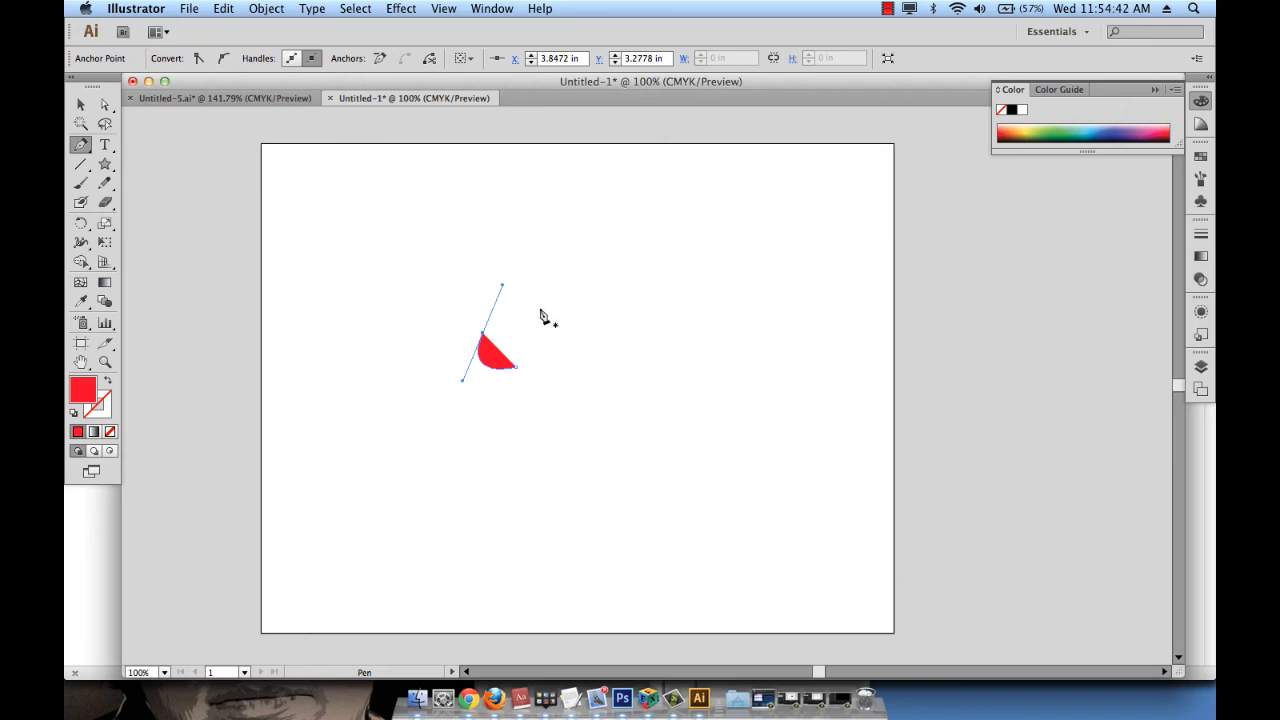
# Step: Extend the small curved segment with two outward-bulging petals up the left side, removing the outgoing direction handle at each anchor to form corners
pyautogui.press('alt')
pyautogui.click(483, 335)
pyautogui.moveTo(457, 277); pyautogui.dragTo(503, 221)
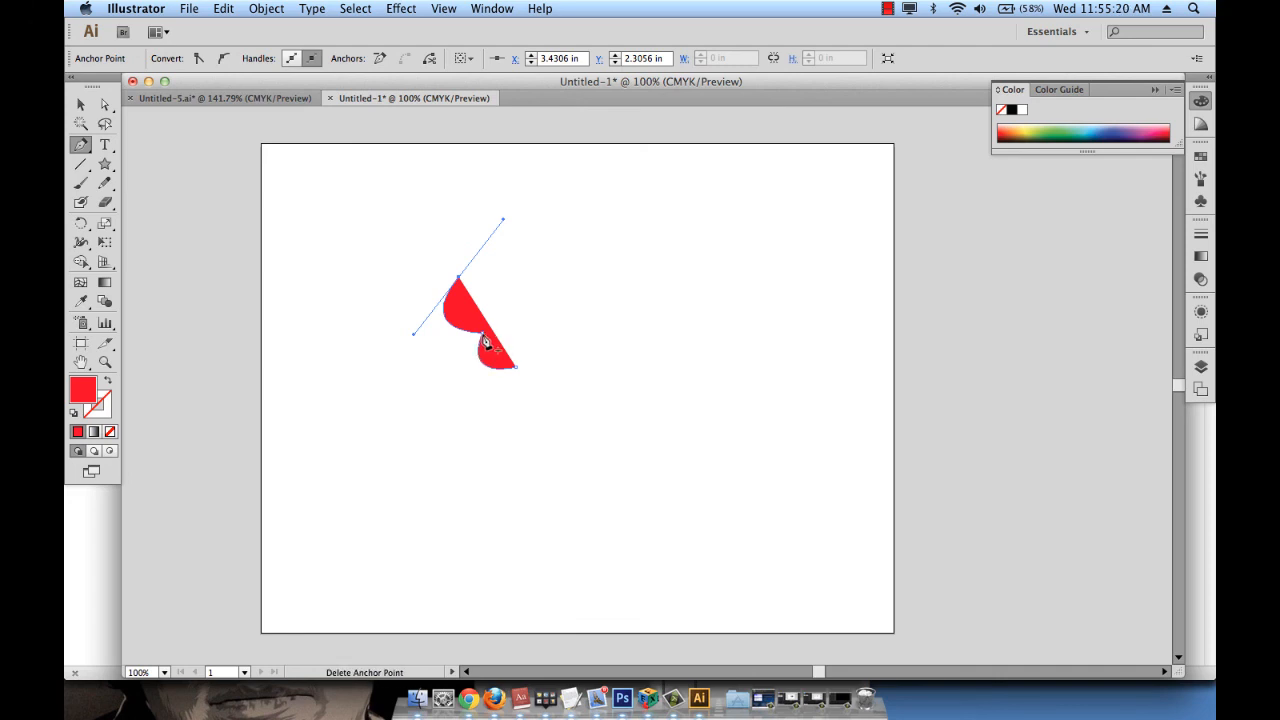
pyautogui.click(459, 282)
pyautogui.moveTo(496, 223); pyautogui.dragTo(578, 235)
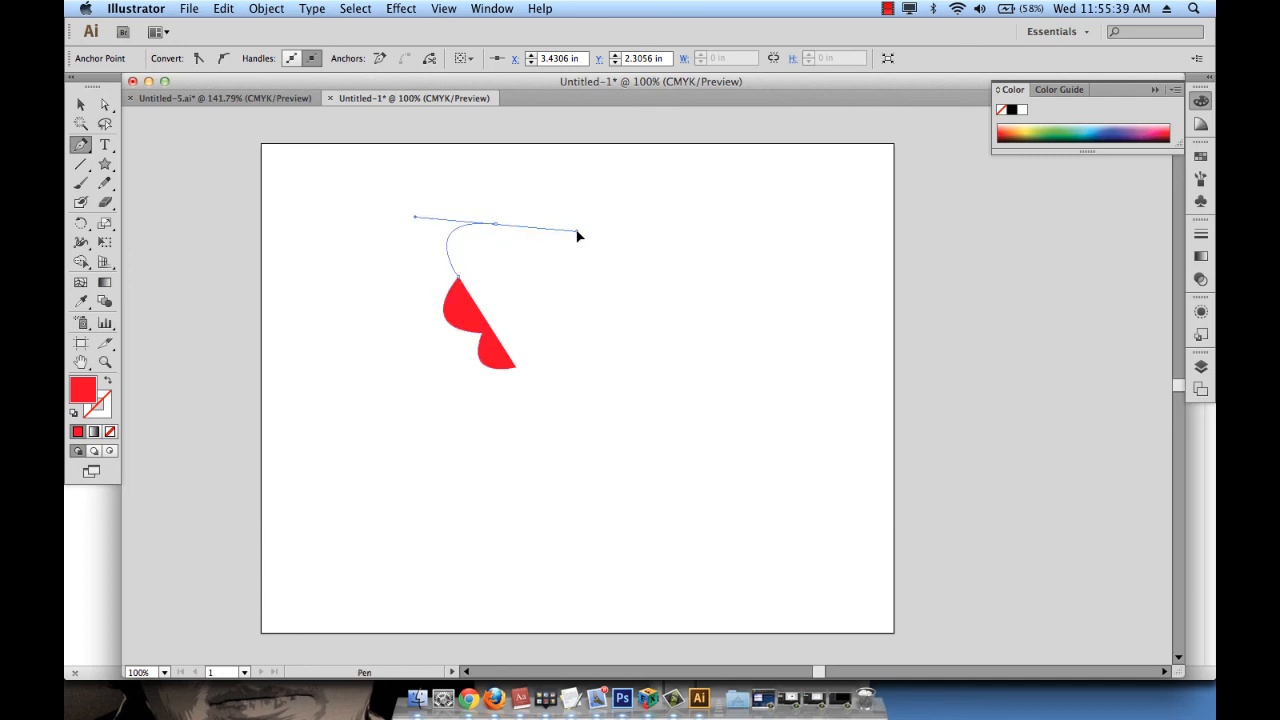
pyautogui.click(497, 225)
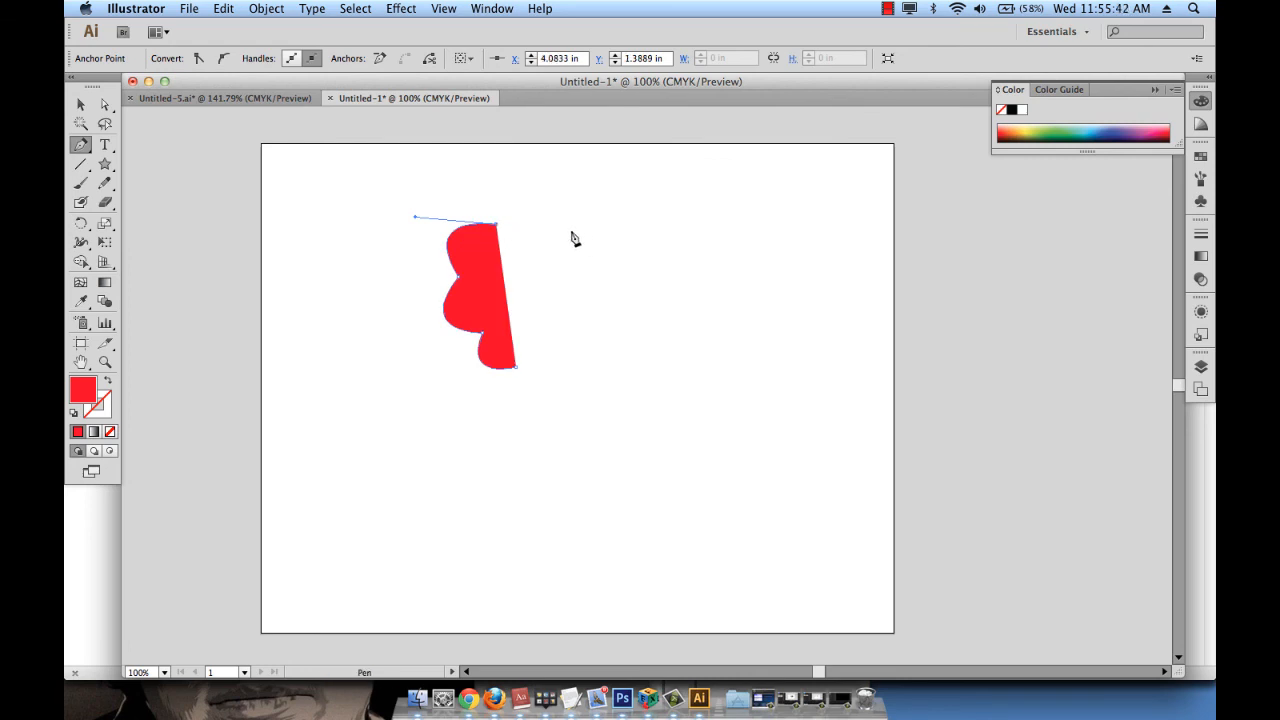
# Step: Continue the petals clockwise across the top and down the right side with corner anchors, closing the path at its starting anchor as an eight-petal flower
pyautogui.moveTo(567, 231); pyautogui.dragTo(610, 308)
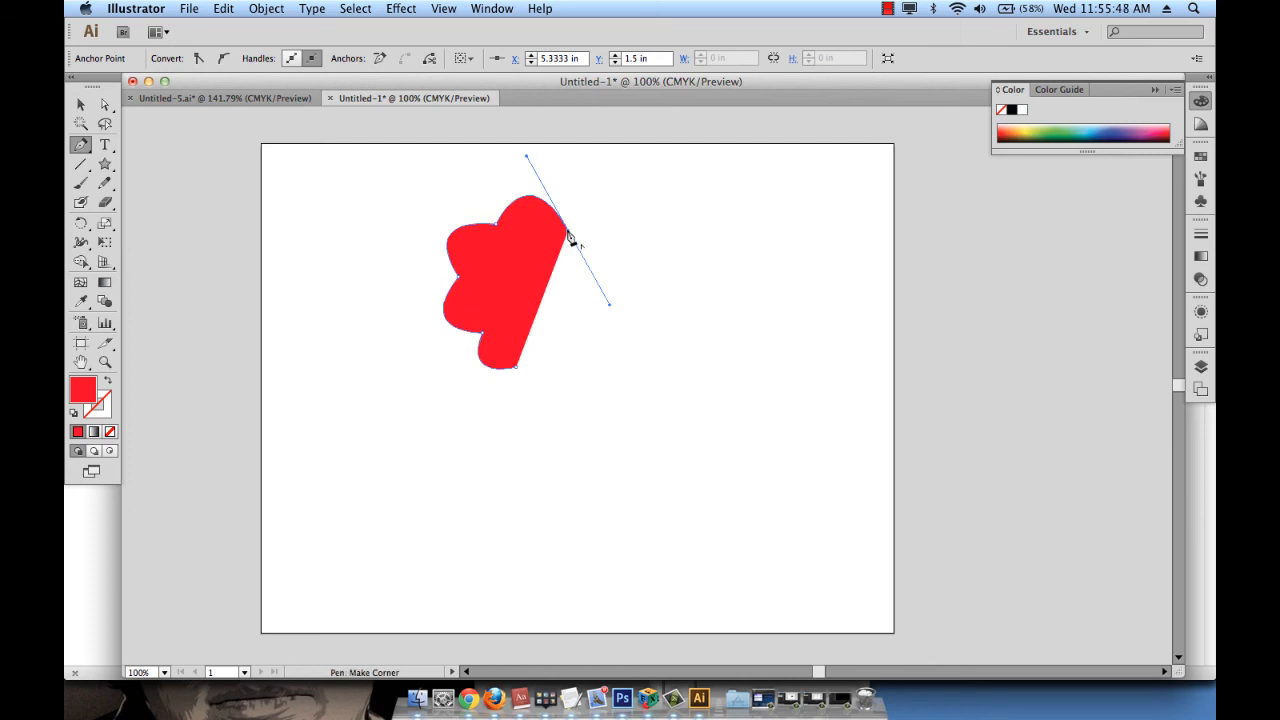
pyautogui.click(567, 233)
pyautogui.moveTo(627, 272); pyautogui.dragTo(528, 358)
pyautogui.click(629, 277)
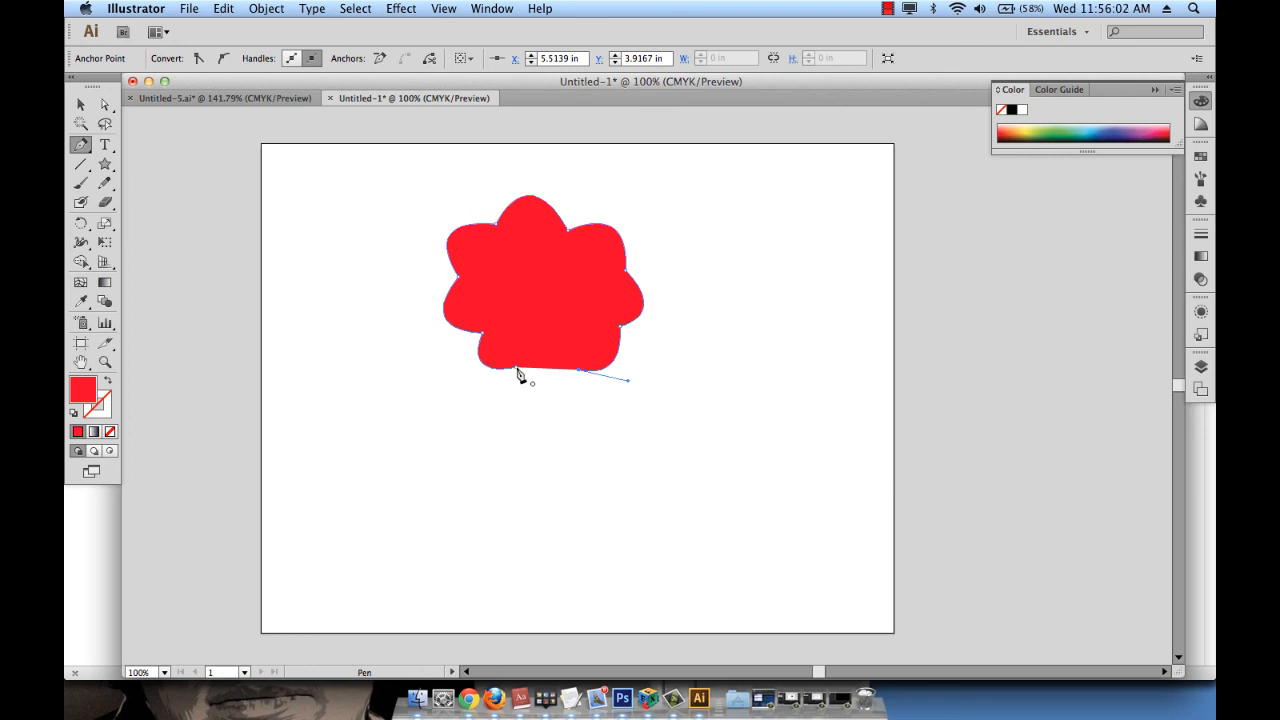
pyautogui.moveTo(518, 371); pyautogui.dragTo(474, 310)
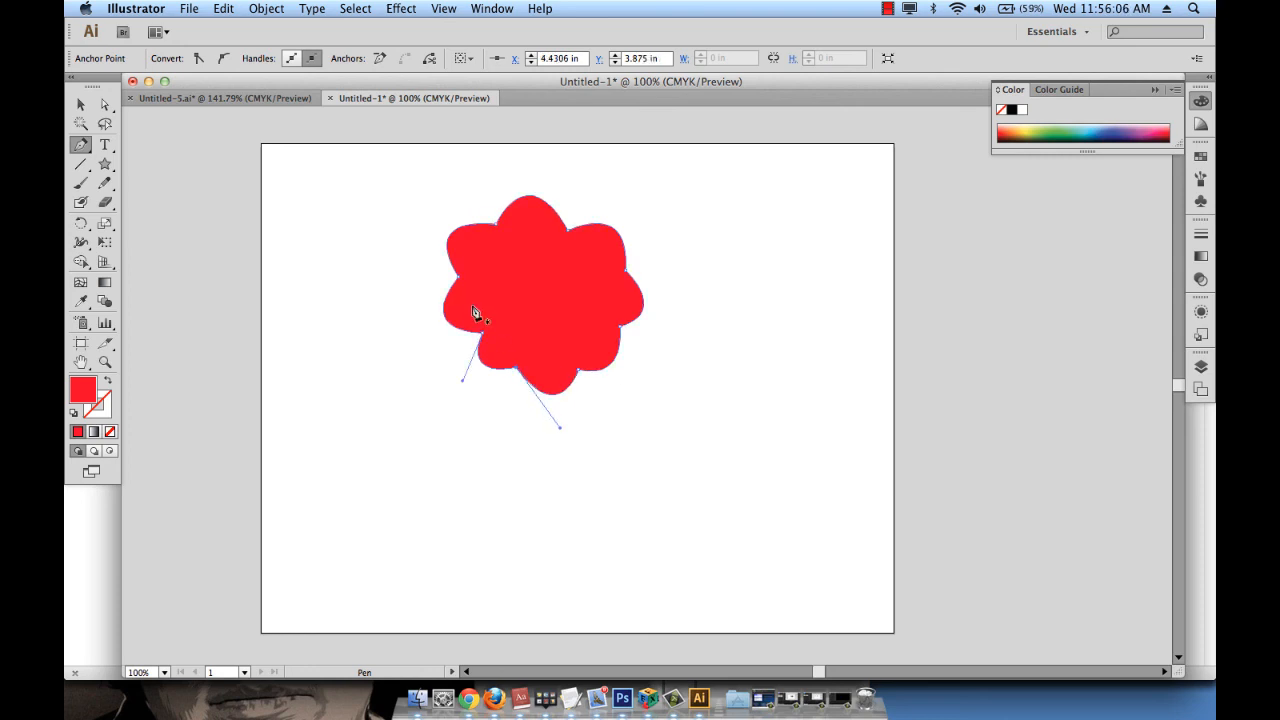